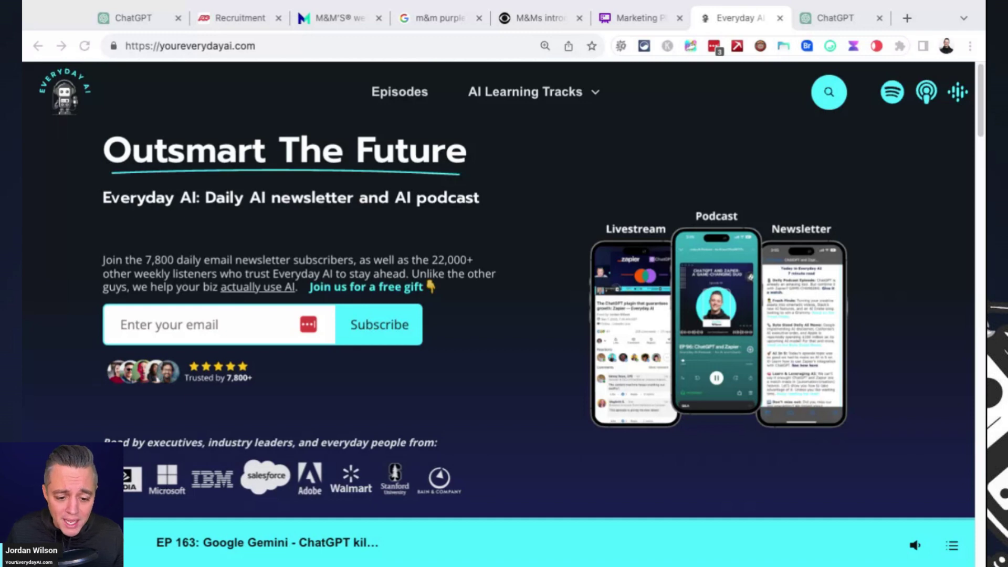
# Step: Glance at the Whimsical marketing plan mind map, then return to the ChatGPT wireframe conversation
pyautogui.click(639, 20)
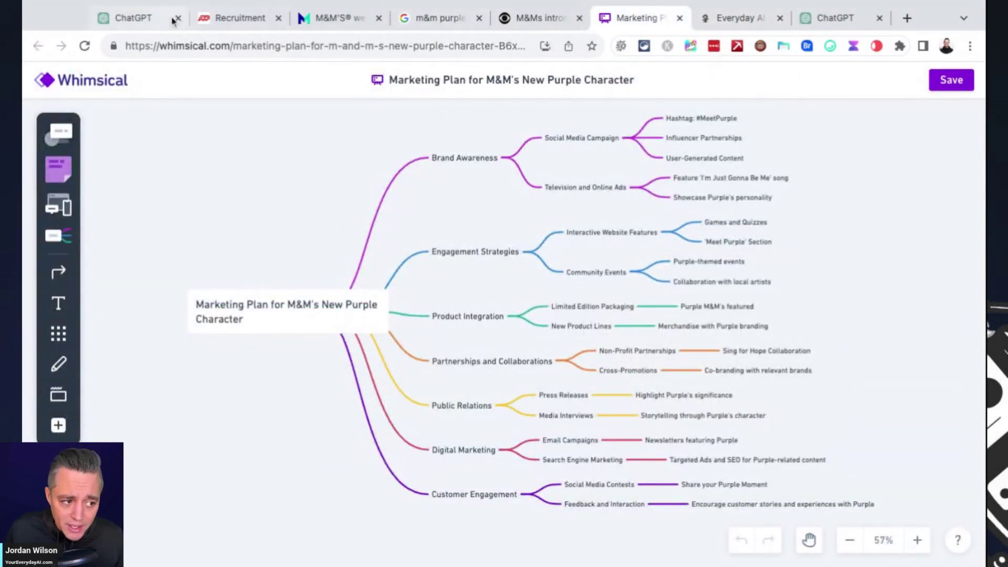
pyautogui.click(156, 21)
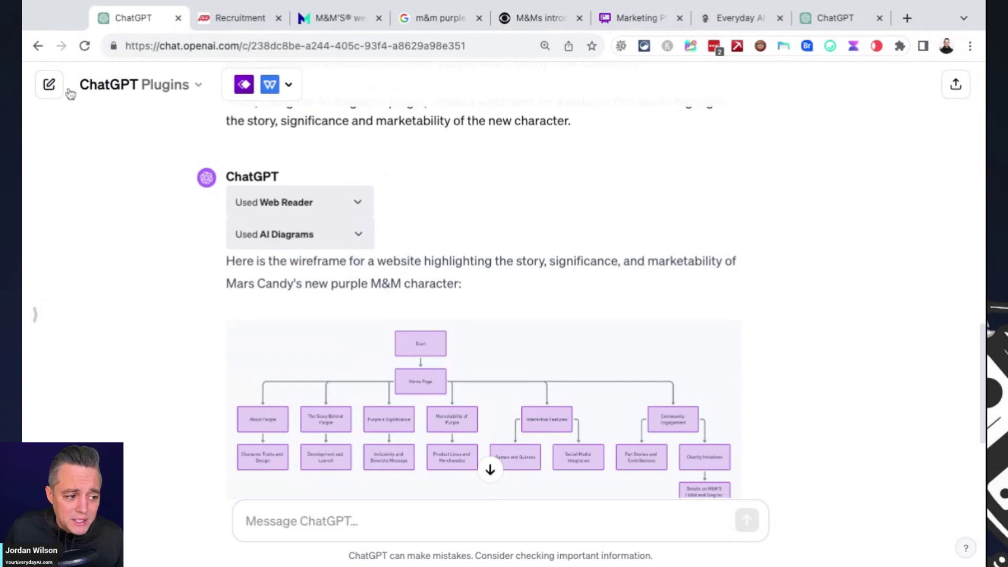
# Step: Start a new chat and search the plugin store for 'ai diagrams'
pyautogui.click(49, 85)
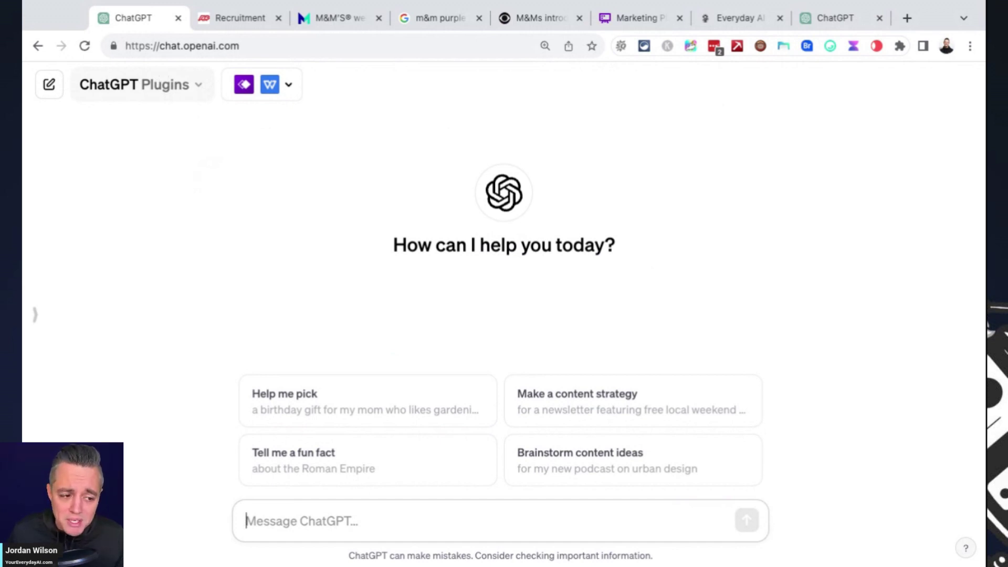
pyautogui.click(256, 92)
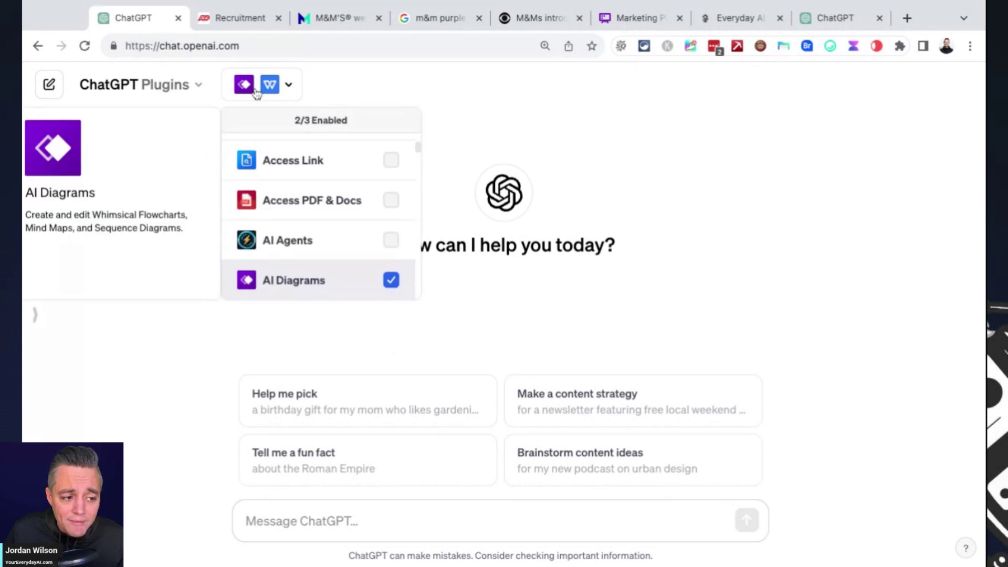
pyautogui.scroll(-10, 336, 239)
pyautogui.scroll(-15, 347, 252)
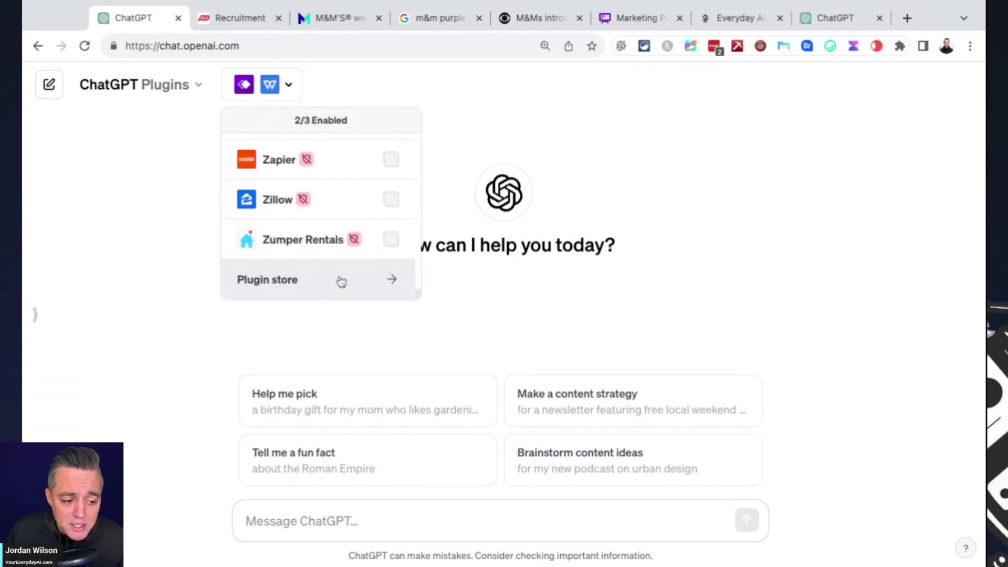
pyautogui.click(342, 284)
pyautogui.click(376, 186)
pyautogui.write('ai diagrams')
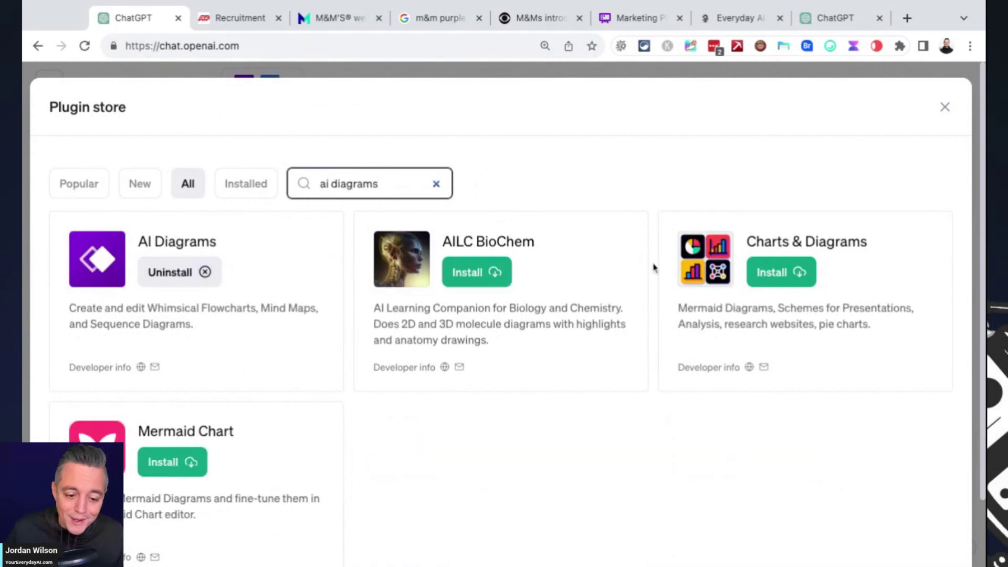
pyautogui.click(945, 107)
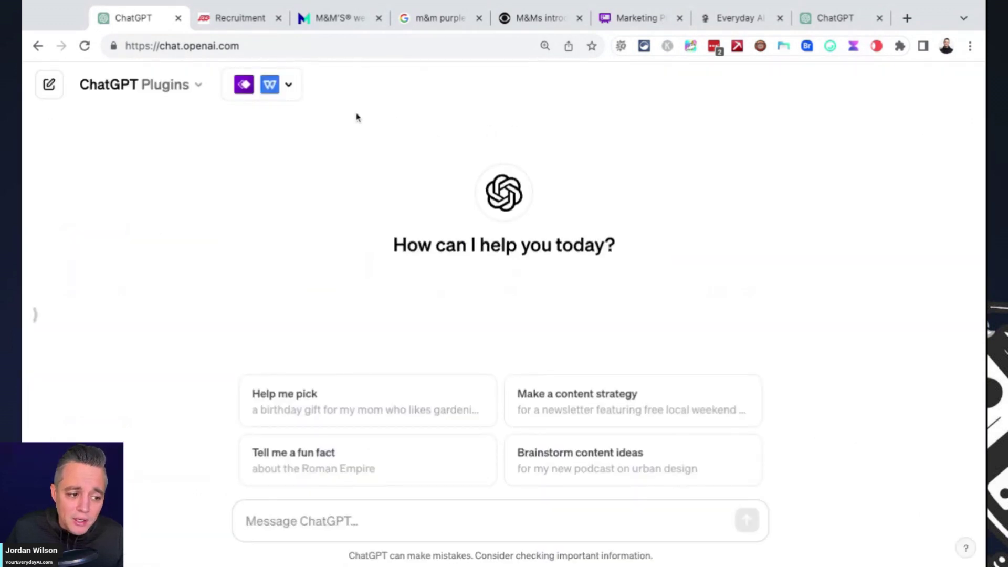
# Step: Toggle the AI Diagrams plugin off and back on so it stays enabled
pyautogui.click(288, 84)
pyautogui.click(393, 284)
pyautogui.click(392, 284)
pyautogui.click(641, 173)
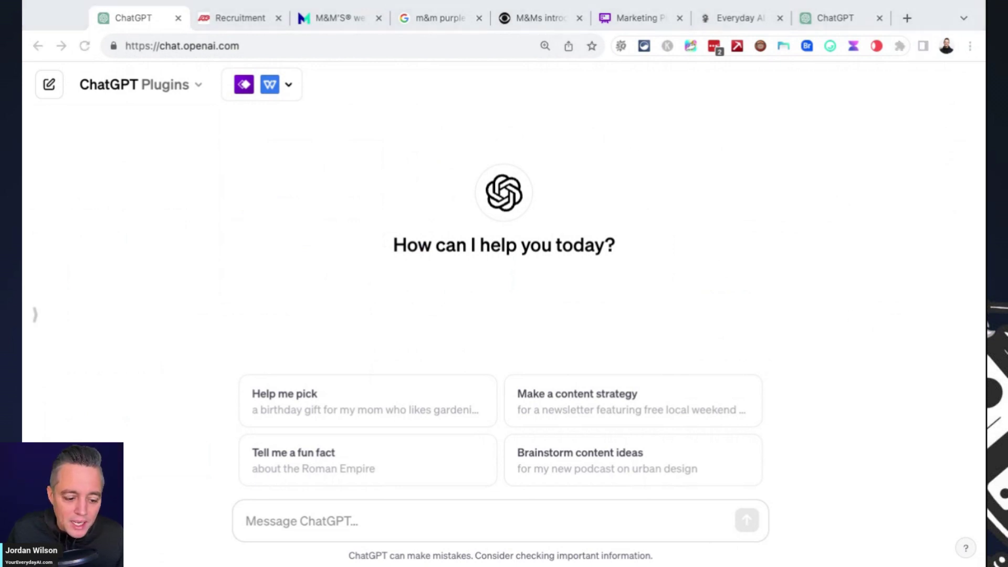
# Step: Paste the AI Diagrams question, change its '10' use-cases to '5', send it, and zoom in
pyautogui.click(434, 520)
pyautogui.write('what can the AI diagrams plugin do? Also, please give me 10 short and specific use-cases for it for everyday business operations.')
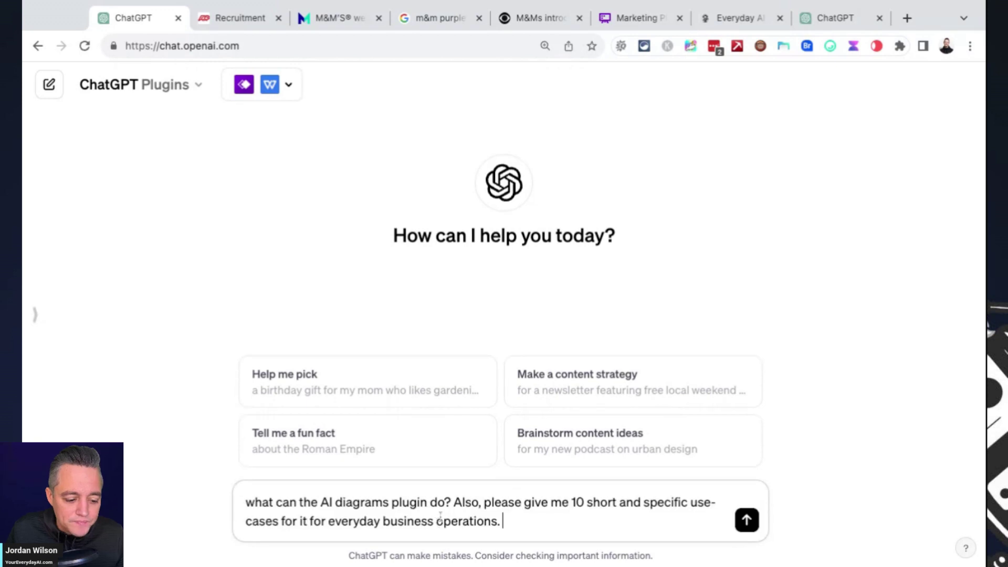
pyautogui.doubleClick(579, 503)
pyautogui.write('5')
pyautogui.press('Return')
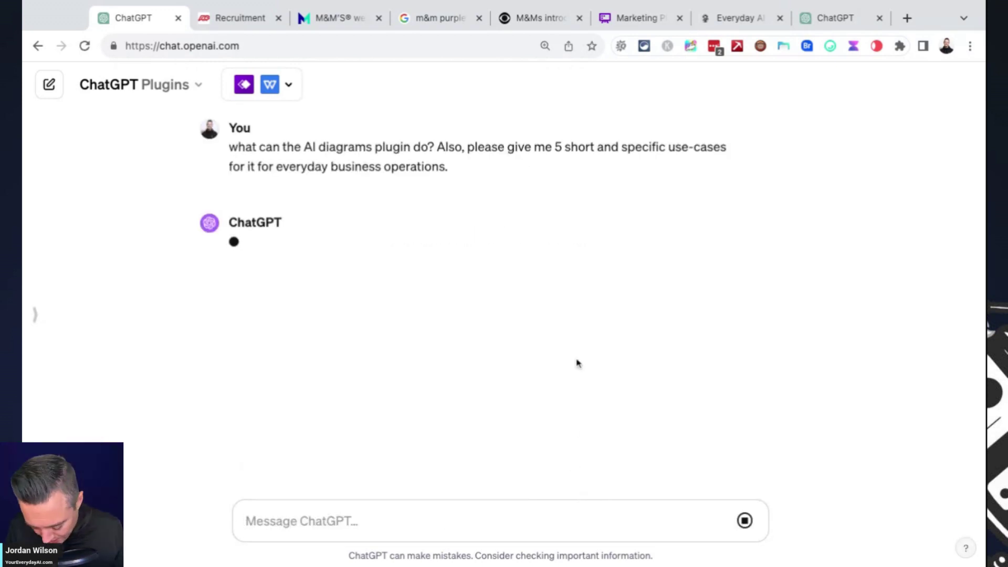
pyautogui.hotkey('ctrl', '+')
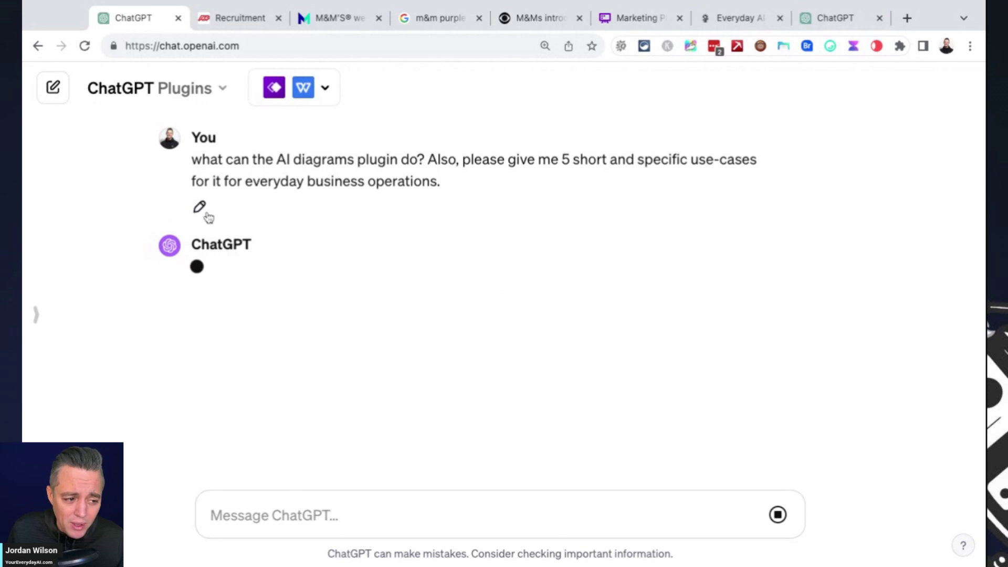
pyautogui.moveTo(453, 188); pyautogui.dragTo(192, 156)
pyautogui.hotkey('ctrl', 'c')
# Step: Reload ChatGPT, check the plugin list, and reopen the 'AI Diagrams Plugin Use-Cases' conversation
pyautogui.click(192, 157)
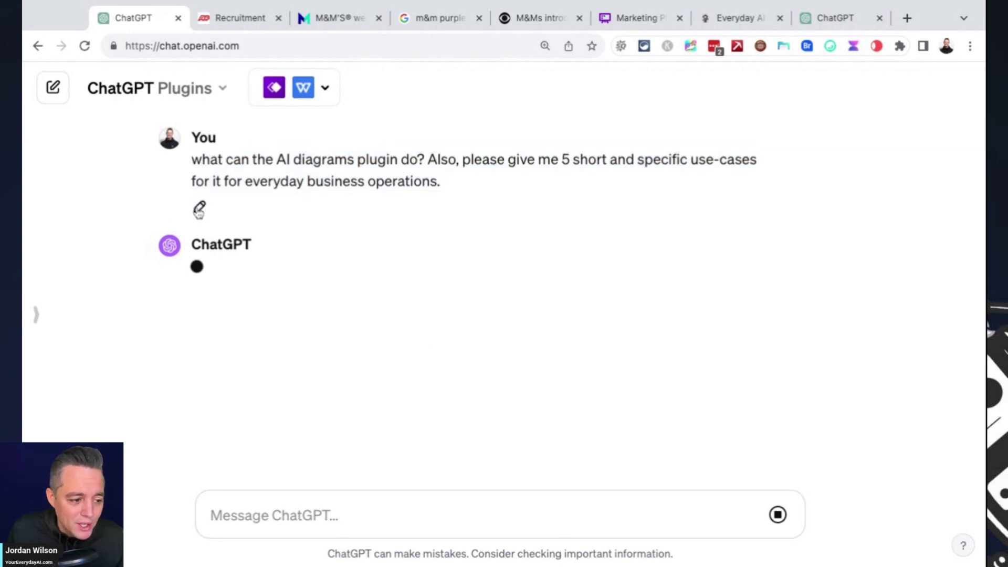
pyautogui.click(85, 46)
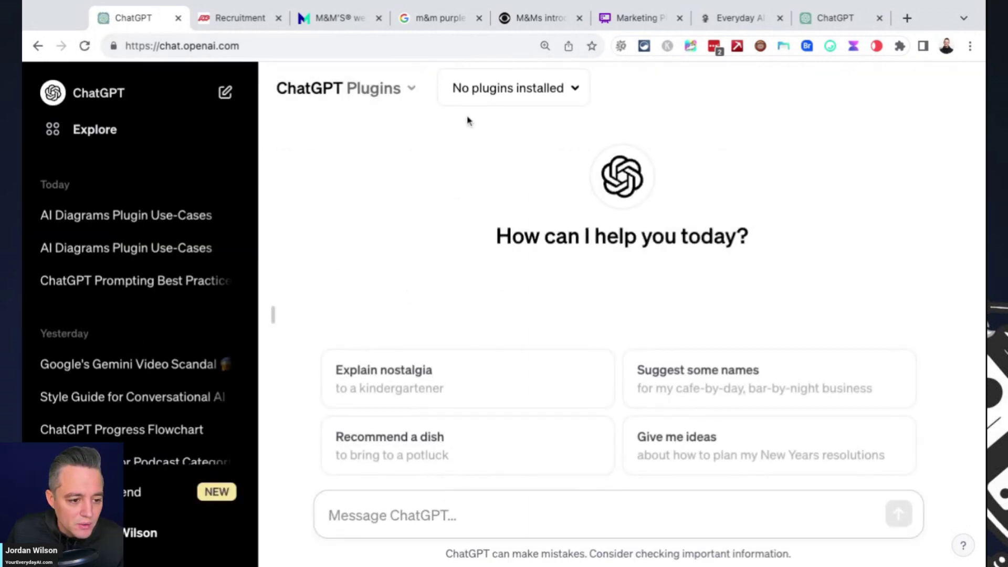
pyautogui.click(273, 314)
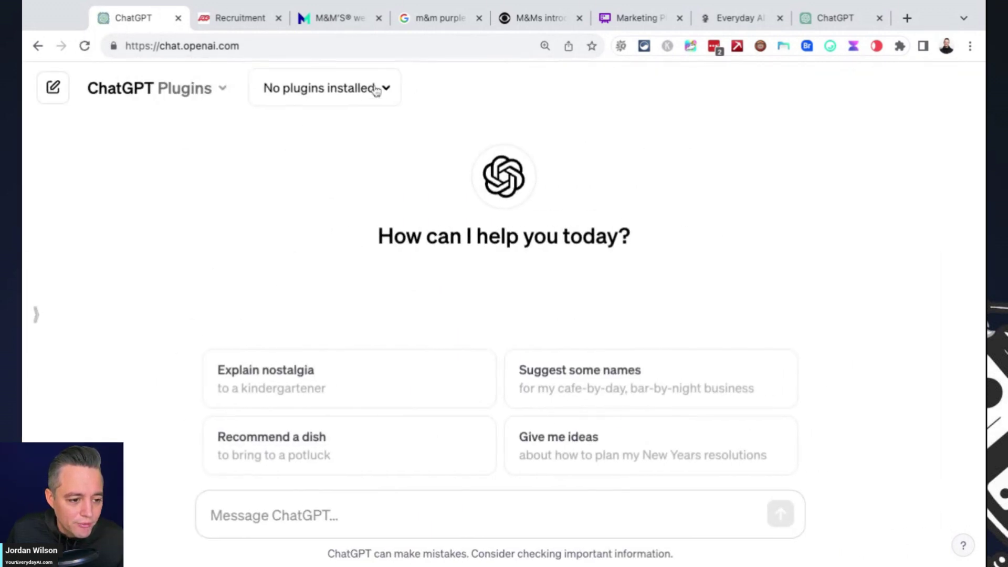
pyautogui.click(304, 88)
pyautogui.click(559, 94)
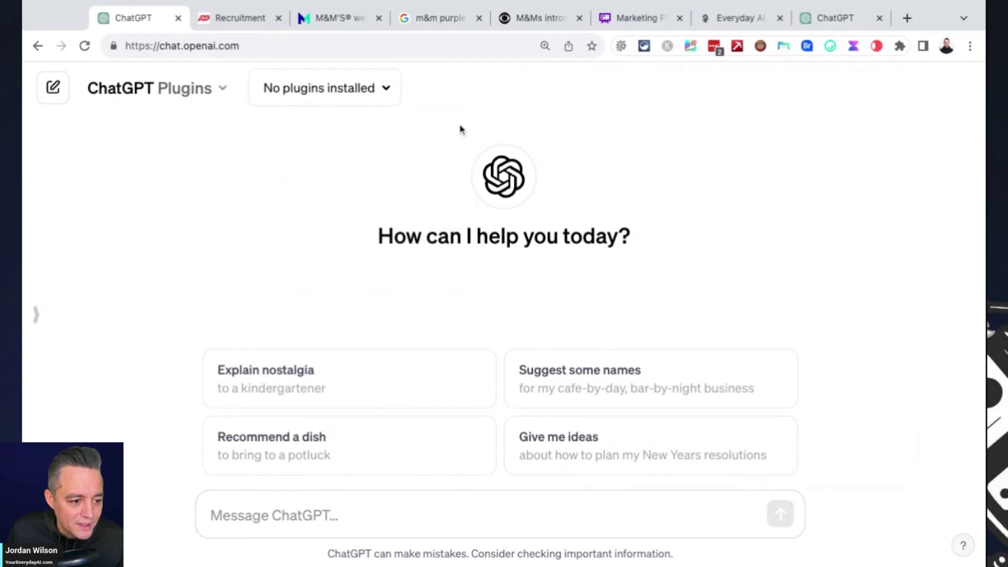
pyautogui.click(348, 100)
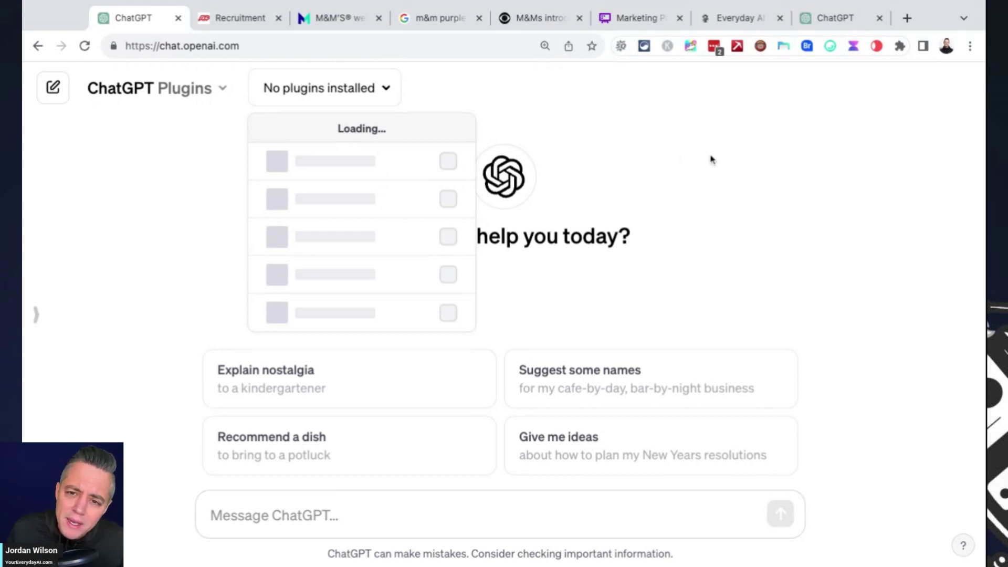
pyautogui.click(521, 218)
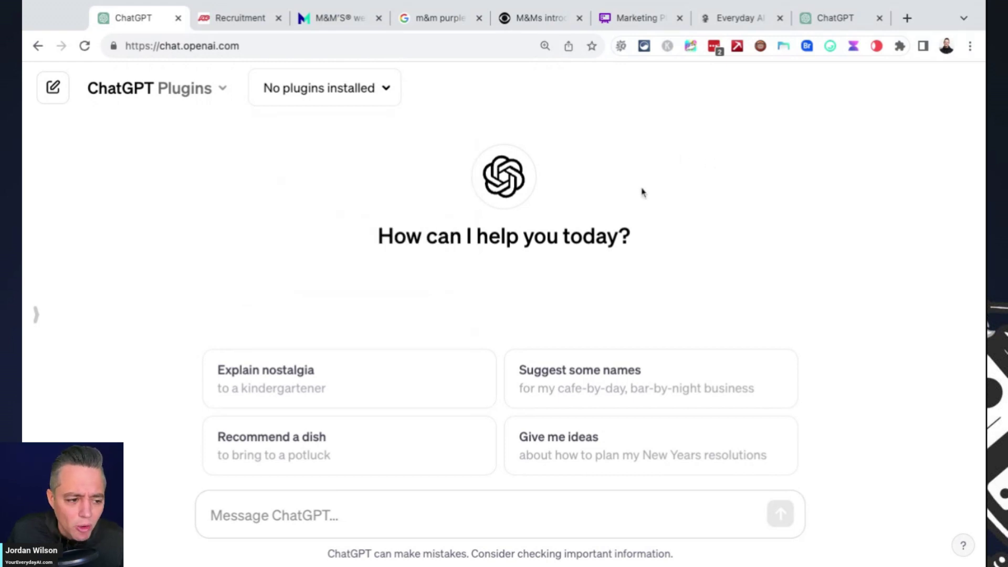
pyautogui.click(40, 319)
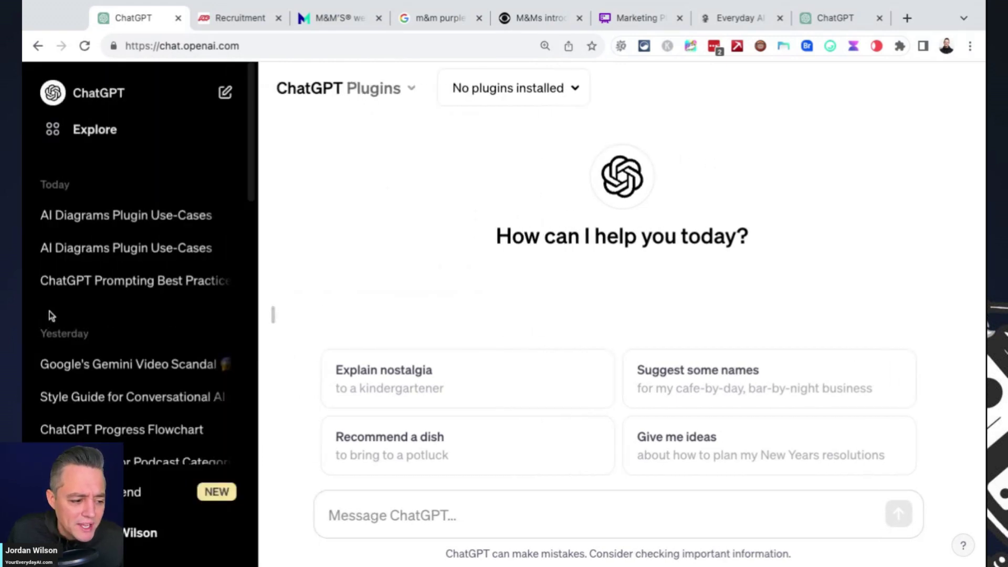
pyautogui.click(119, 214)
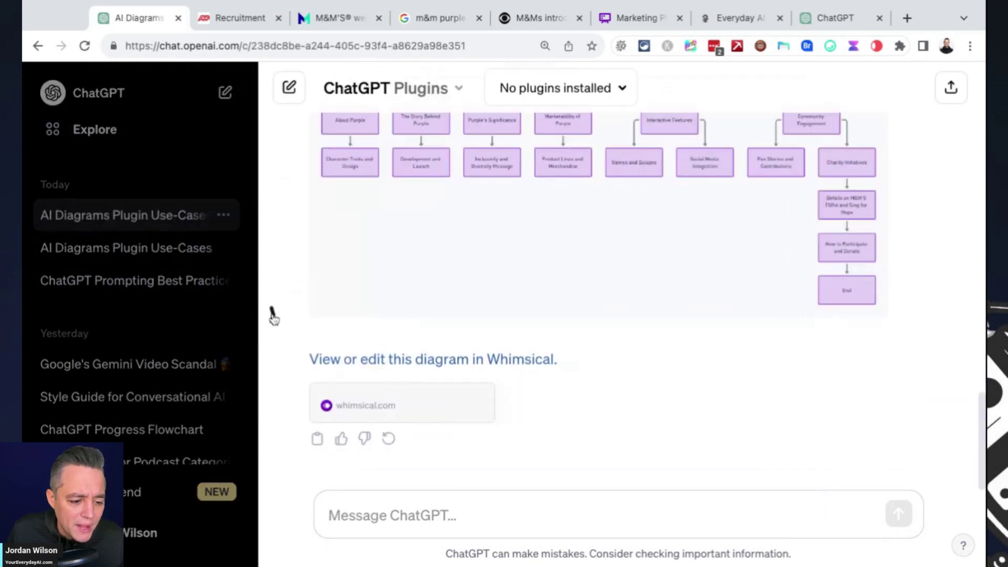
# Step: Send the AI Diagrams question again and check the plugin store while the reply generates
pyautogui.click(273, 315)
pyautogui.hotkey('ctrl', 'v')
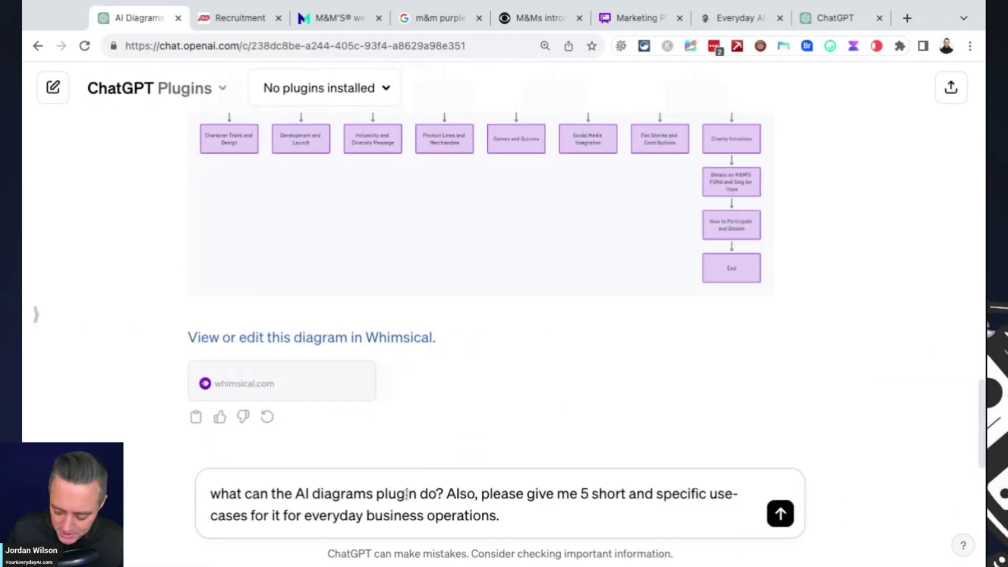
pyautogui.press('Return')
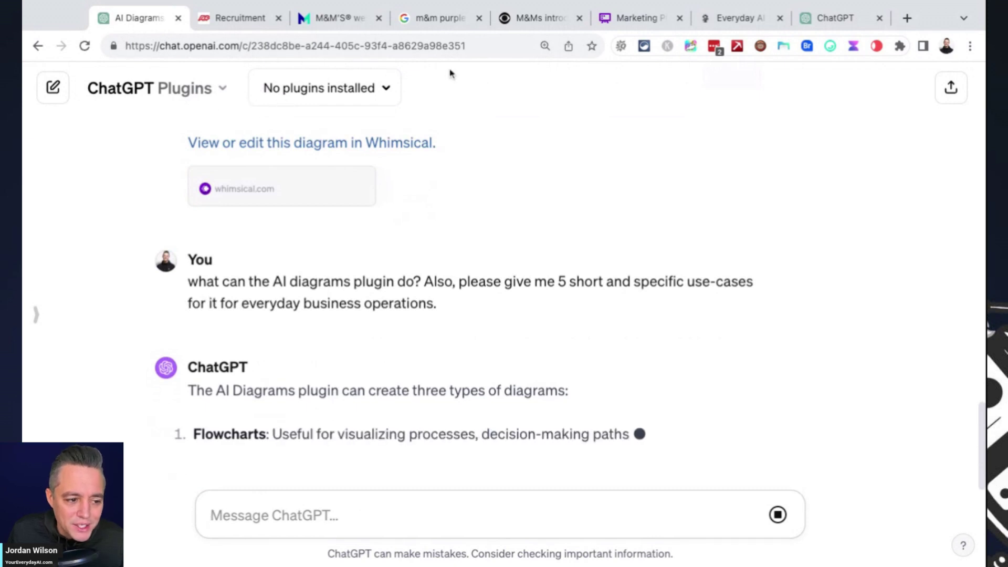
pyautogui.click(348, 94)
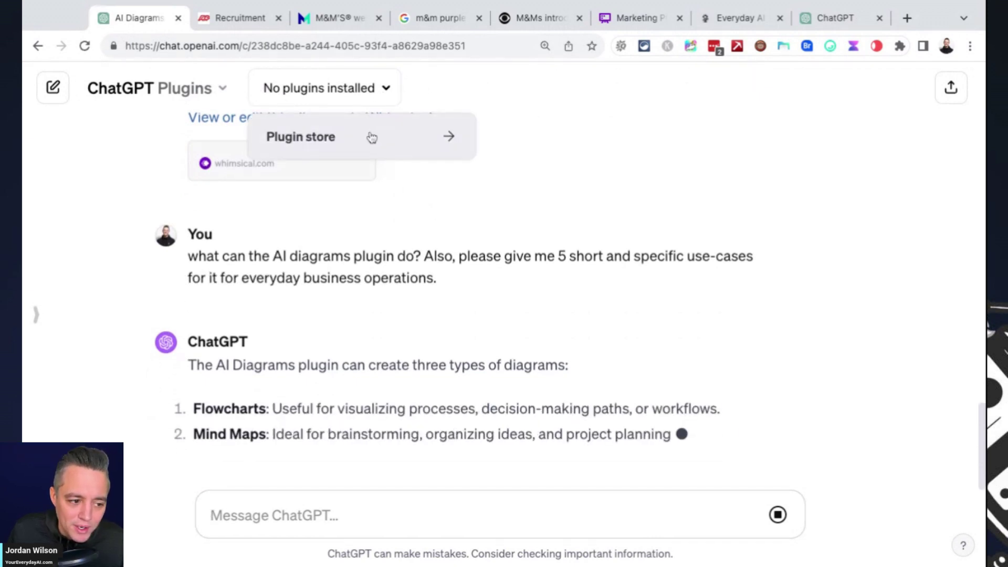
pyautogui.click(371, 137)
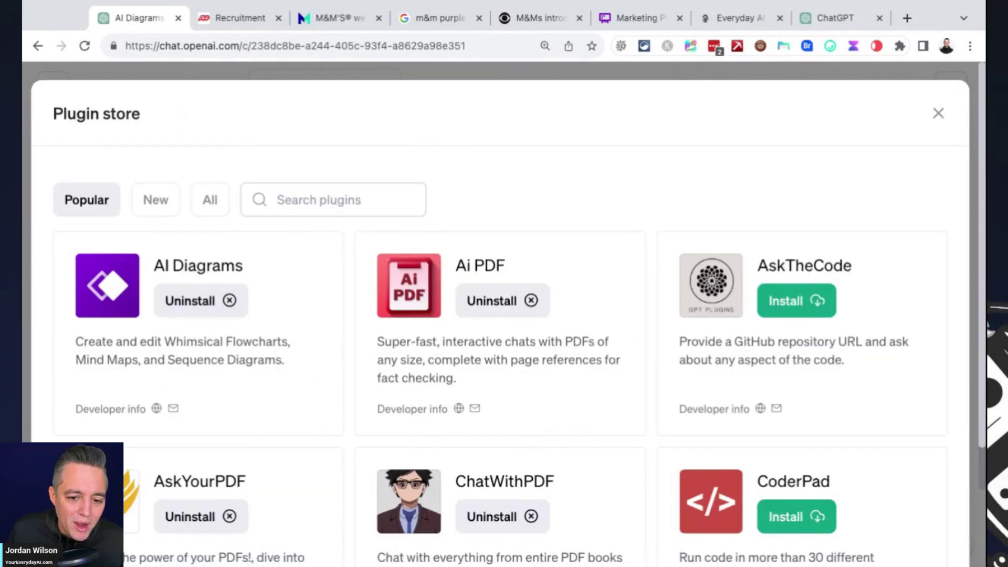
pyautogui.click(938, 113)
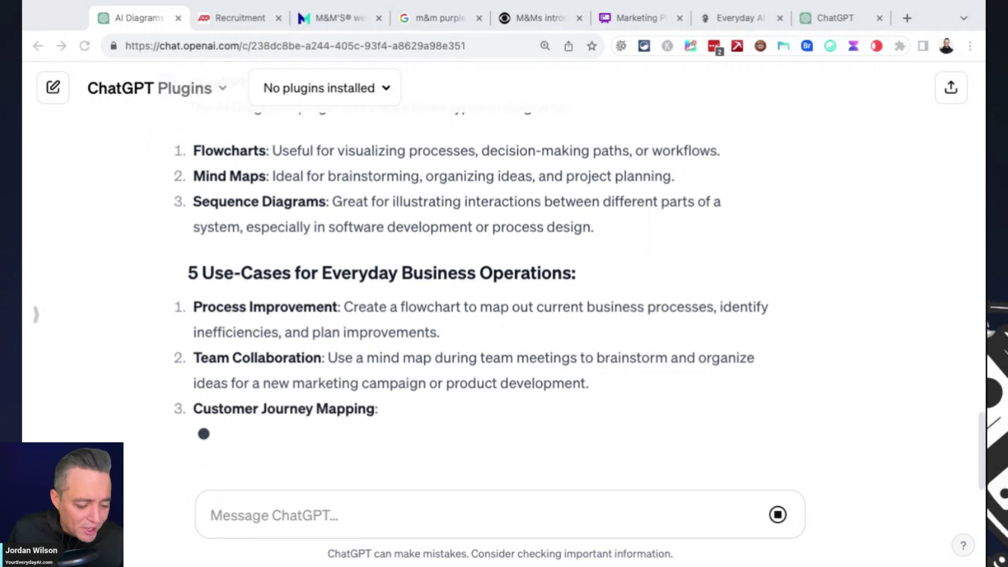
pyautogui.click(399, 501)
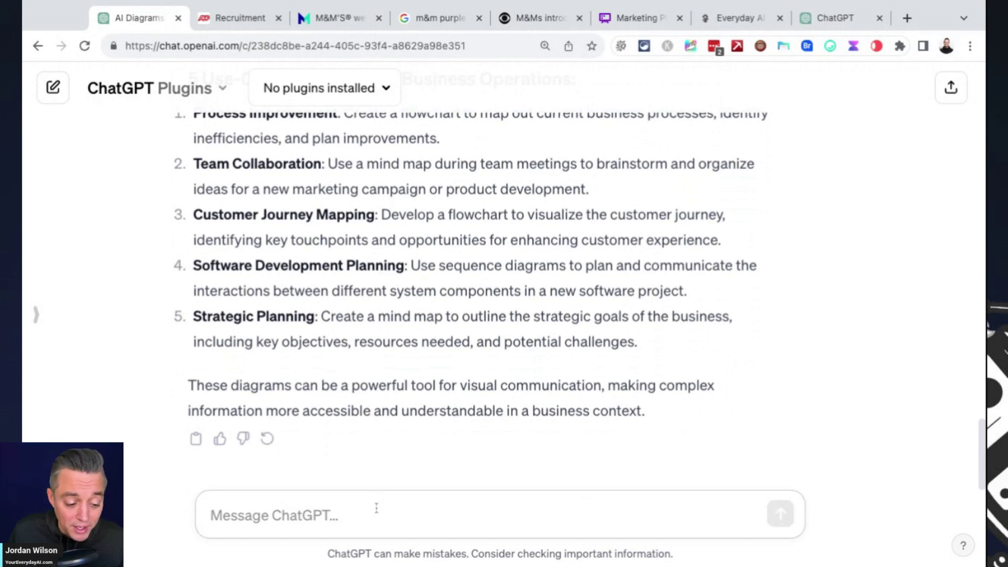
# Step: Send the web reader and AI Diagrams prompt with the CBS News purple M&M article URL
pyautogui.write('Using the web reader plugin, please carefully analyze this new announcement from Mars candy. Pay attention specifically to the announcement of the new purple character: https://www.cbsnews.com/news/mm-purple-mars-candy-new-character/  Then, Using the AI diagrams plugin, create a mindmap of a marketing plan on how to increase visibility around this new character.')
pyautogui.press('Return')
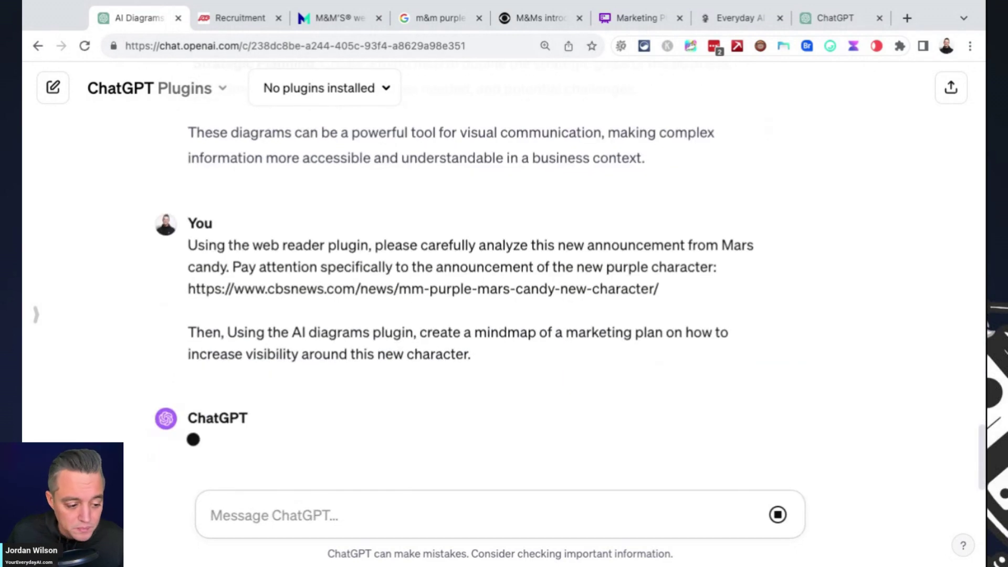
pyautogui.scroll(2, 495, 275)
pyautogui.scroll(7, 496, 275)
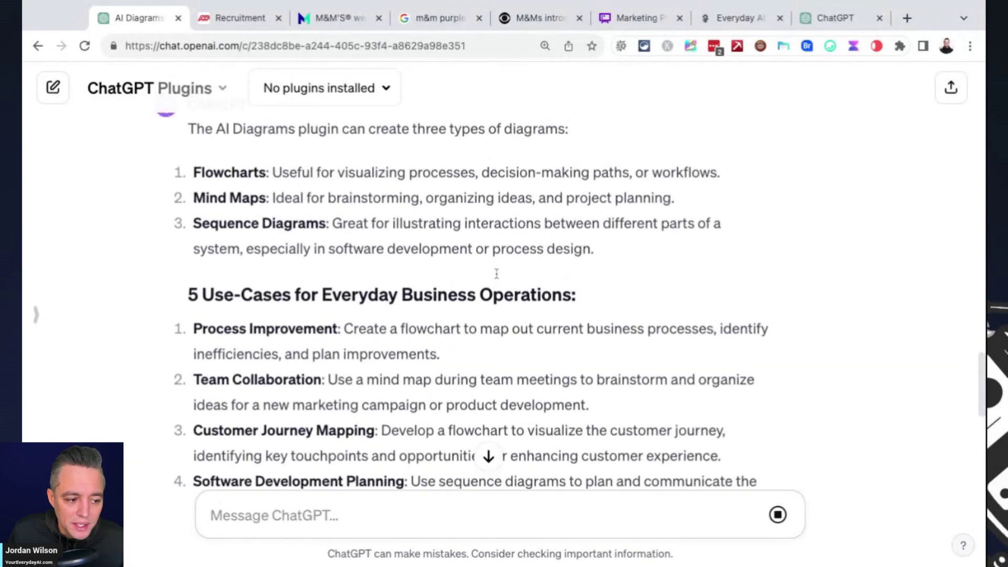
pyautogui.scroll(1, 496, 274)
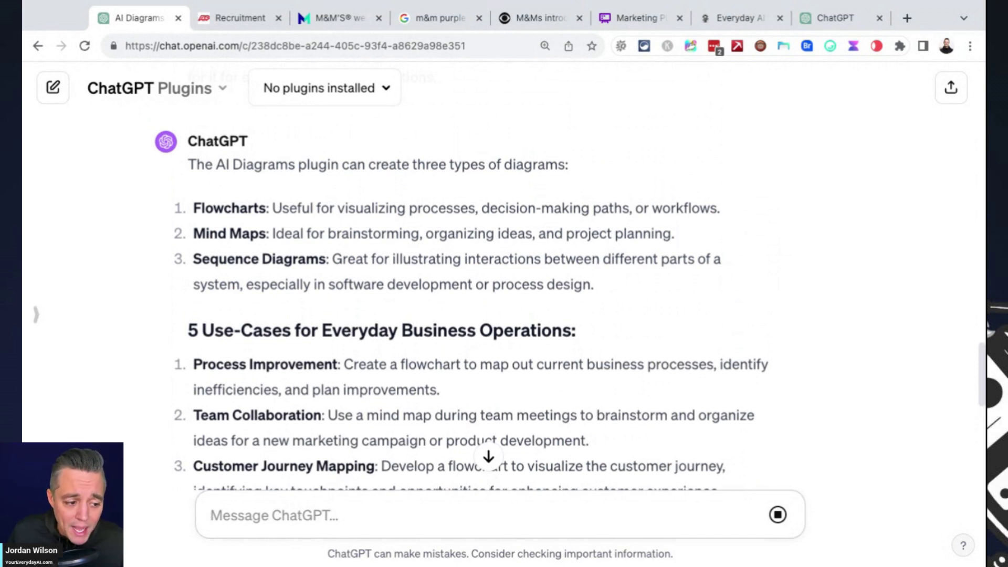
pyautogui.scroll(-2, 465, 300)
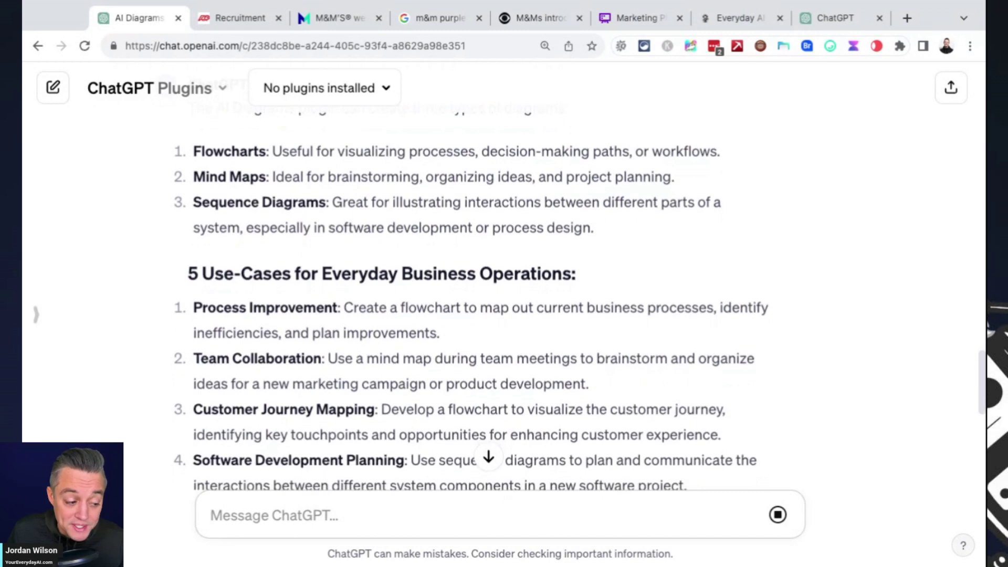
pyautogui.scroll(-3, 471, 316)
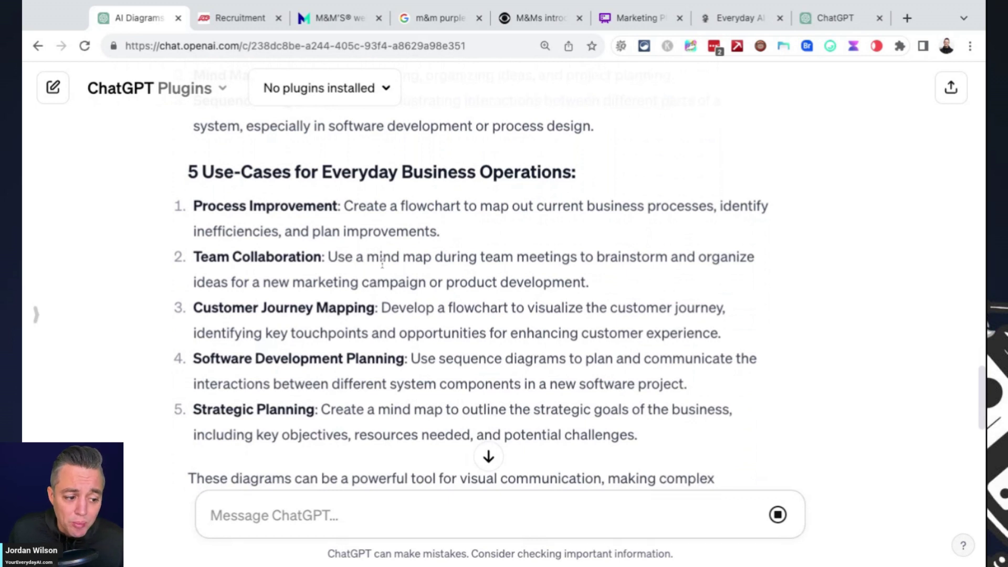
pyautogui.scroll(-2, 389, 264)
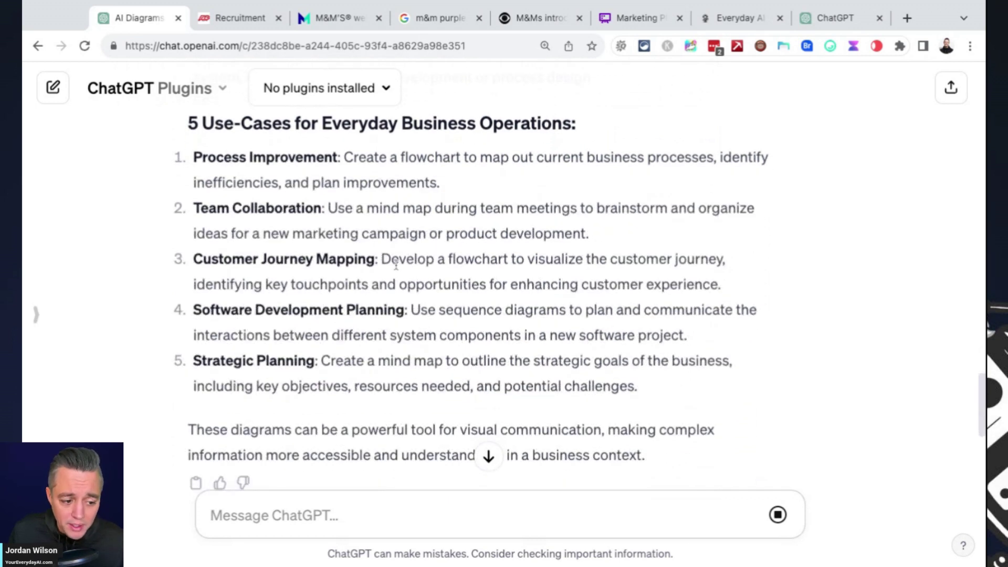
pyautogui.scroll(-1, 396, 266)
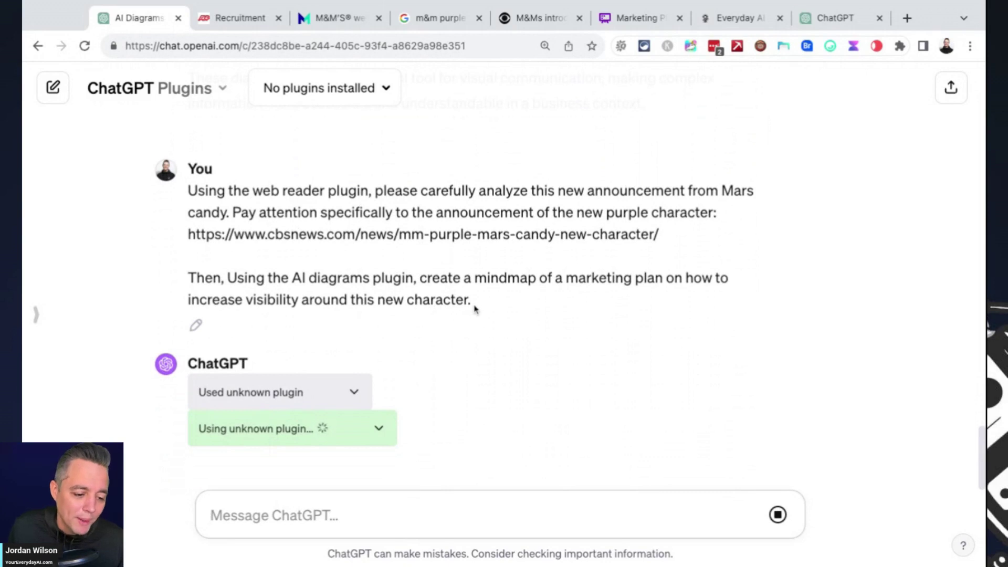
# Step: Highlight the prompt text and its web reader instruction to point them out
pyautogui.moveTo(472, 306); pyautogui.dragTo(211, 207)
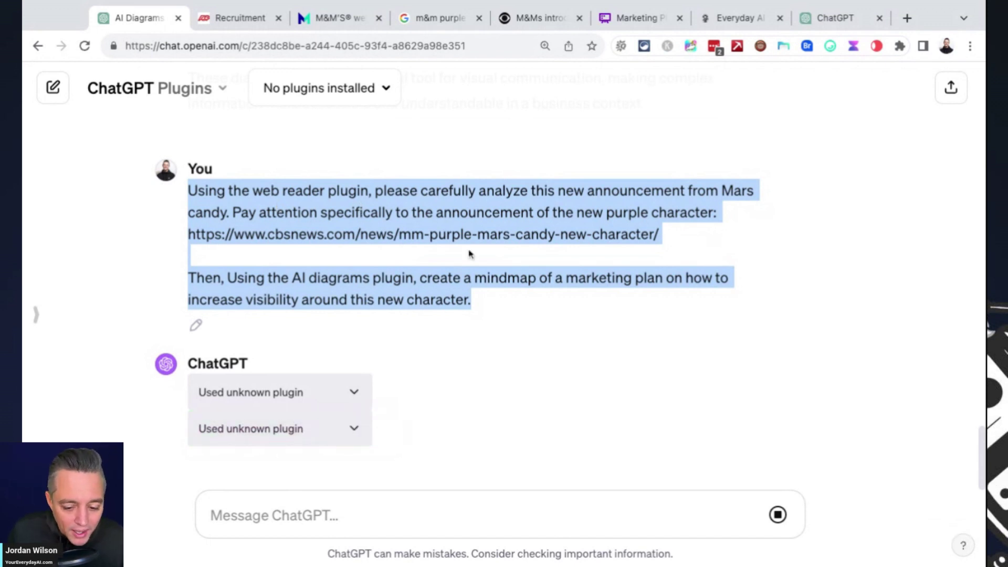
pyautogui.click(366, 210)
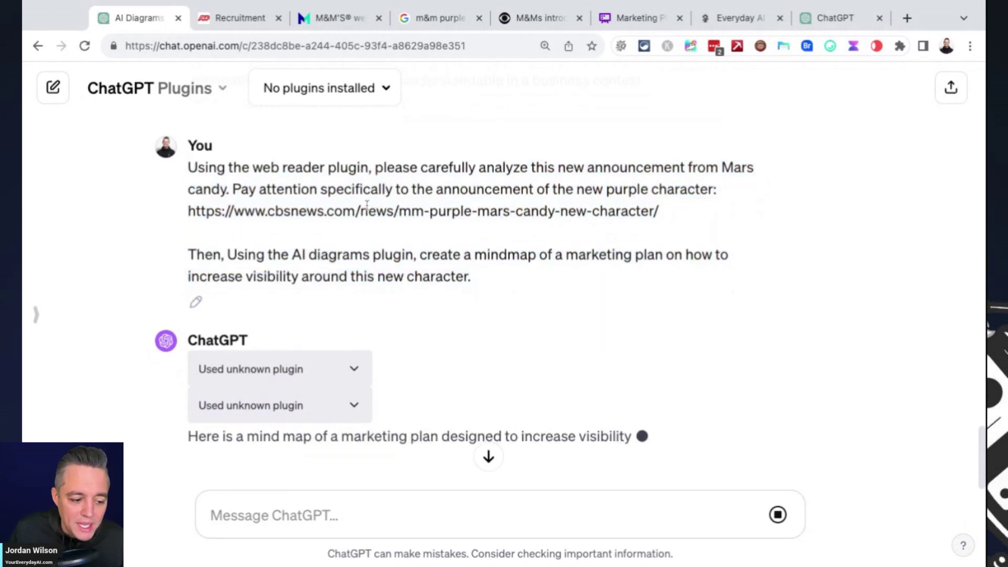
pyautogui.scroll(1, 366, 210)
pyautogui.moveTo(265, 227); pyautogui.dragTo(659, 247)
pyautogui.click(656, 248)
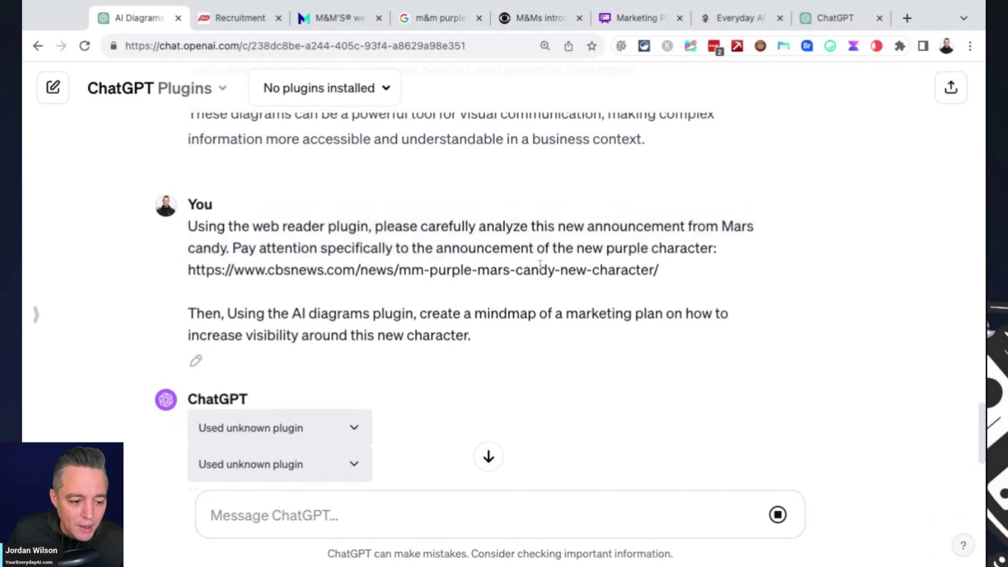
# Step: Switch to the CBS News purple M&M article and scroll through it
pyautogui.click(534, 21)
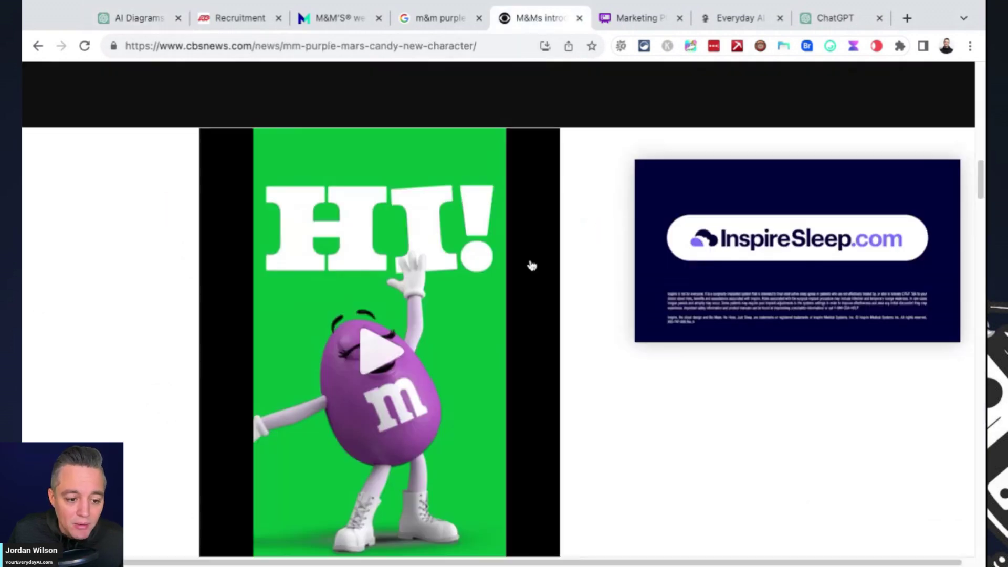
pyautogui.scroll(-5, 561, 263)
pyautogui.scroll(-12, 561, 262)
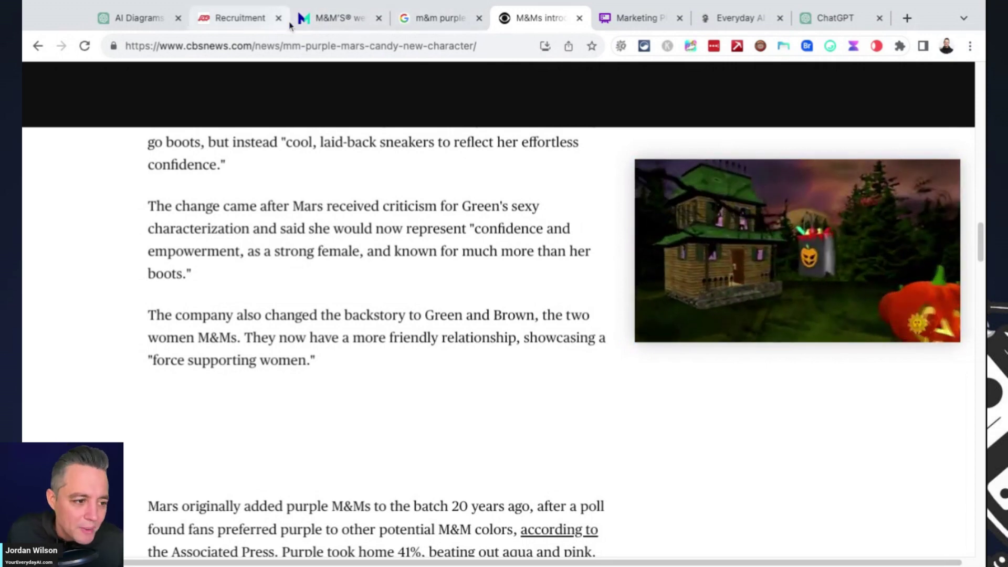
pyautogui.click(152, 19)
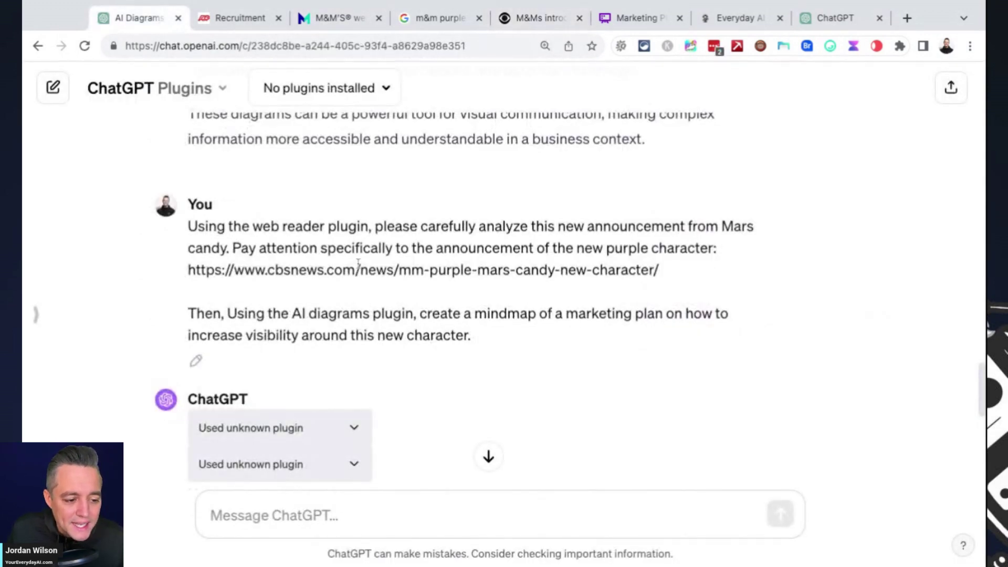
pyautogui.moveTo(336, 248); pyautogui.dragTo(653, 271)
pyautogui.click(657, 272)
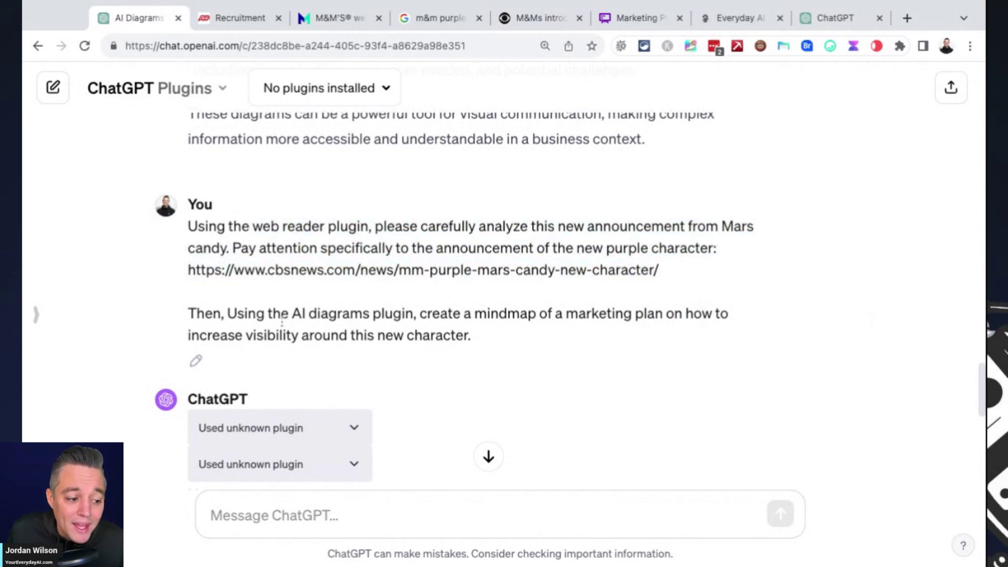
pyautogui.moveTo(227, 313); pyautogui.dragTo(471, 335)
pyautogui.click(514, 316)
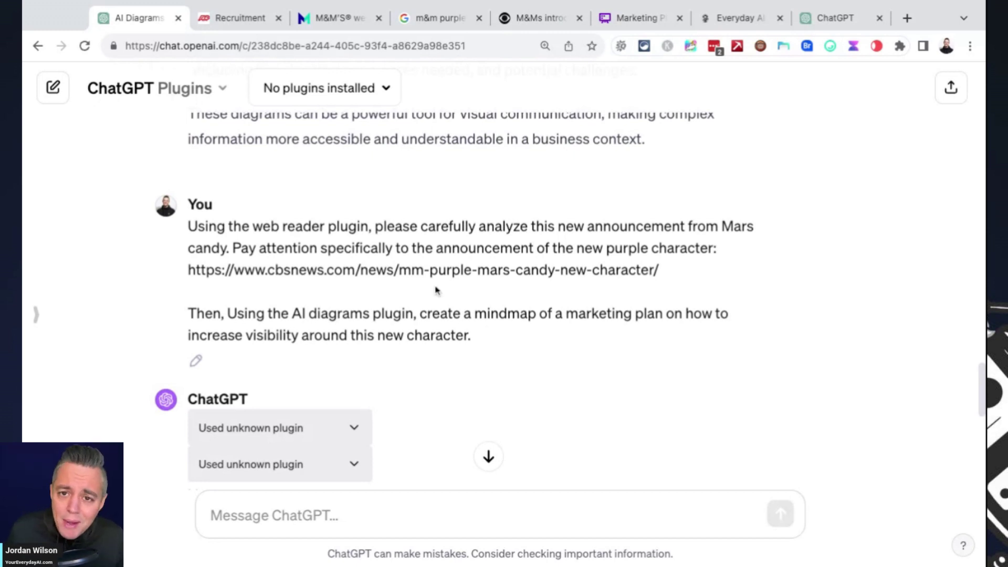
# Step: Scroll through the marketing-plan mind map reply and open the diagram in Whimsical
pyautogui.scroll(-7, 505, 244)
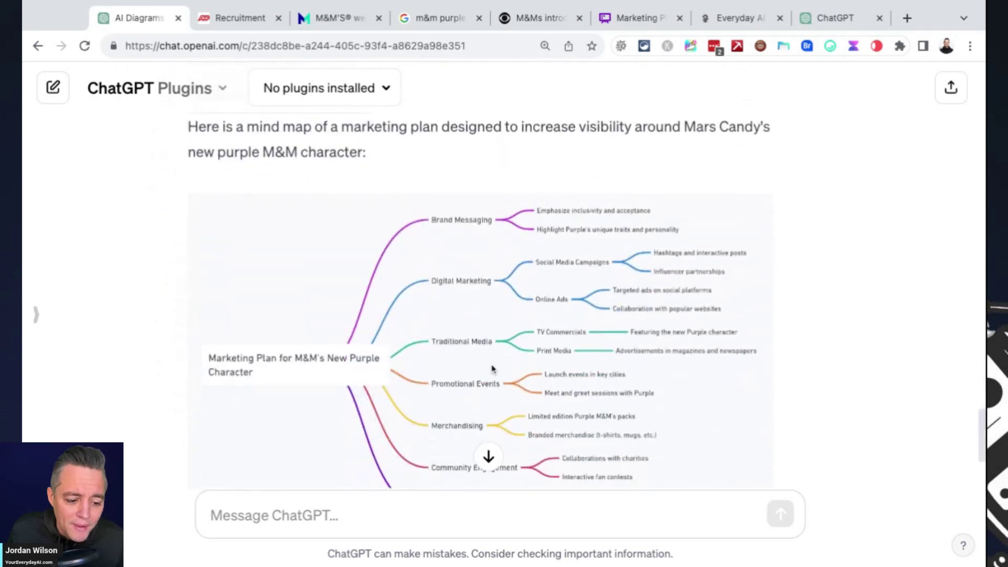
pyautogui.scroll(-1, 493, 368)
pyautogui.scroll(2, 493, 369)
pyautogui.scroll(-5, 492, 375)
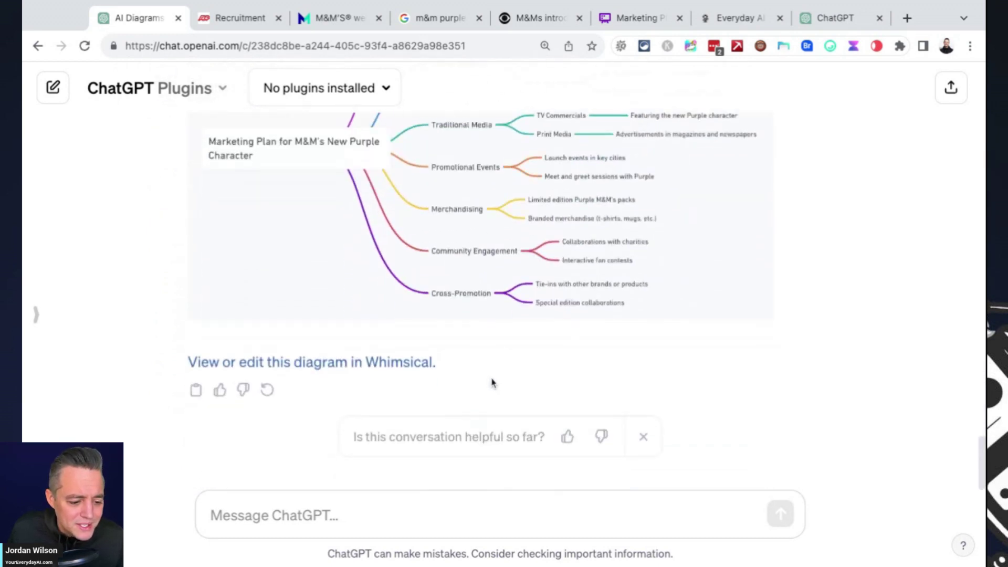
pyautogui.click(383, 363)
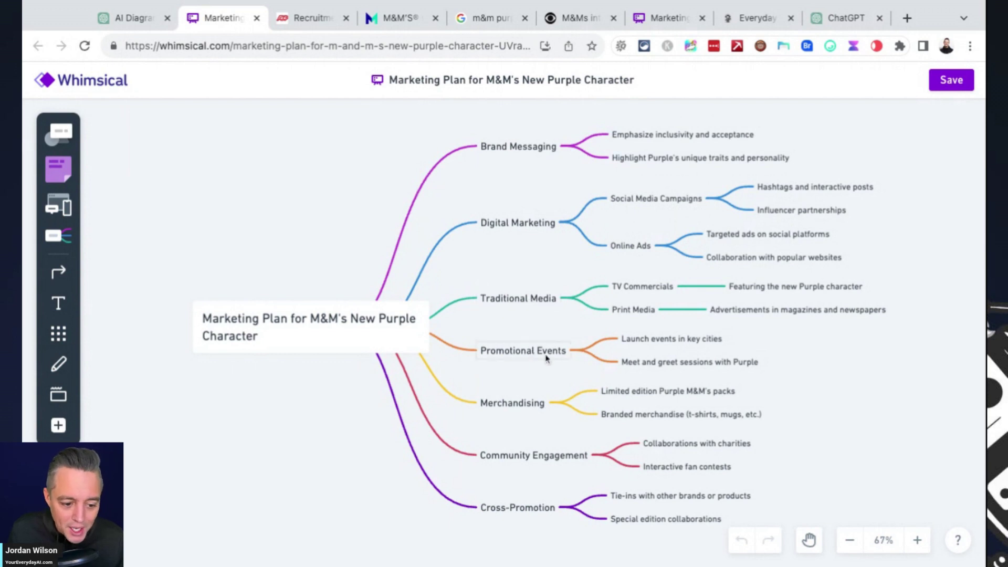
# Step: Append 'using traditional marketing' to the 'Highlight Purple's unique traits and personality' node
pyautogui.click(723, 138)
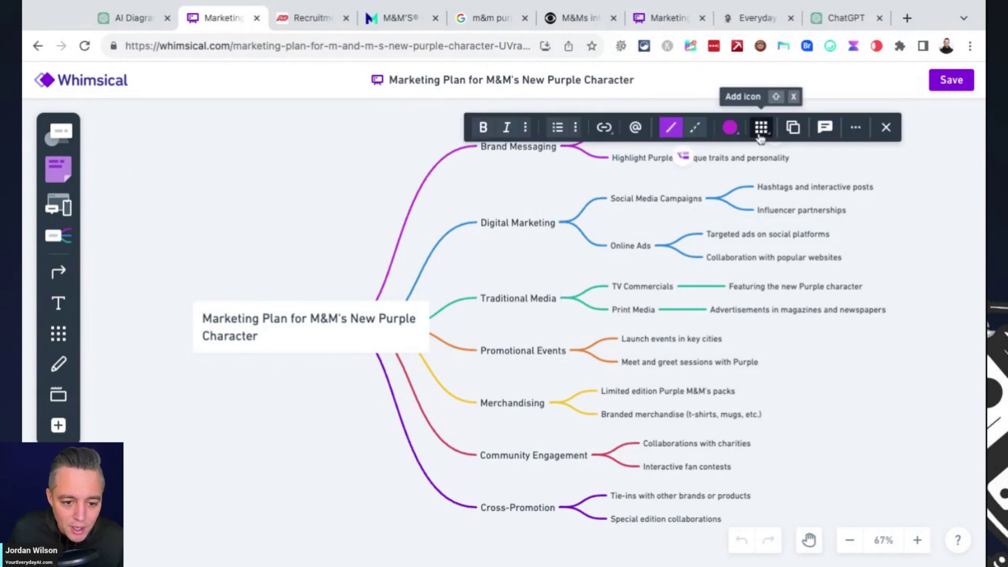
pyautogui.click(744, 162)
pyautogui.click(751, 159)
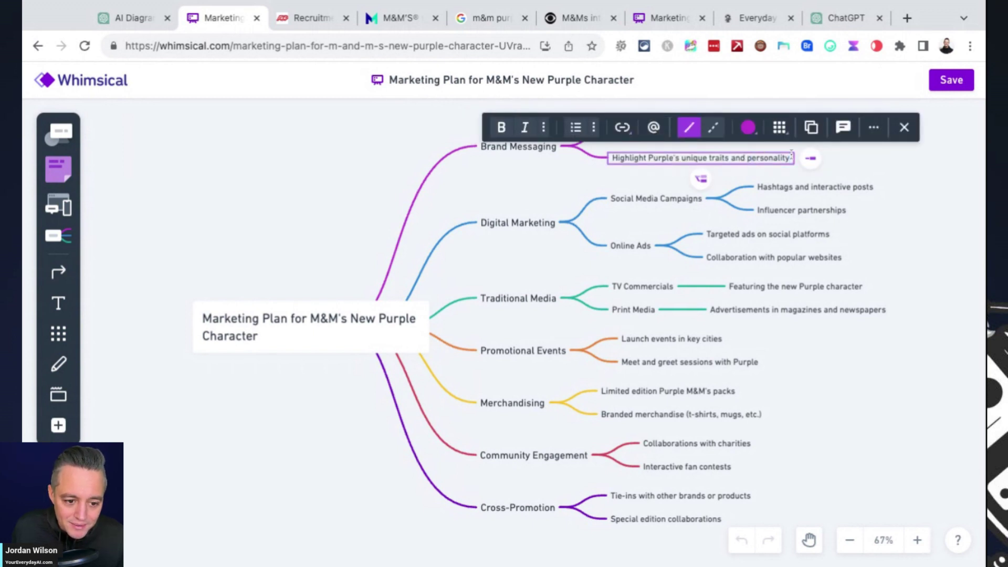
pyautogui.write('using')
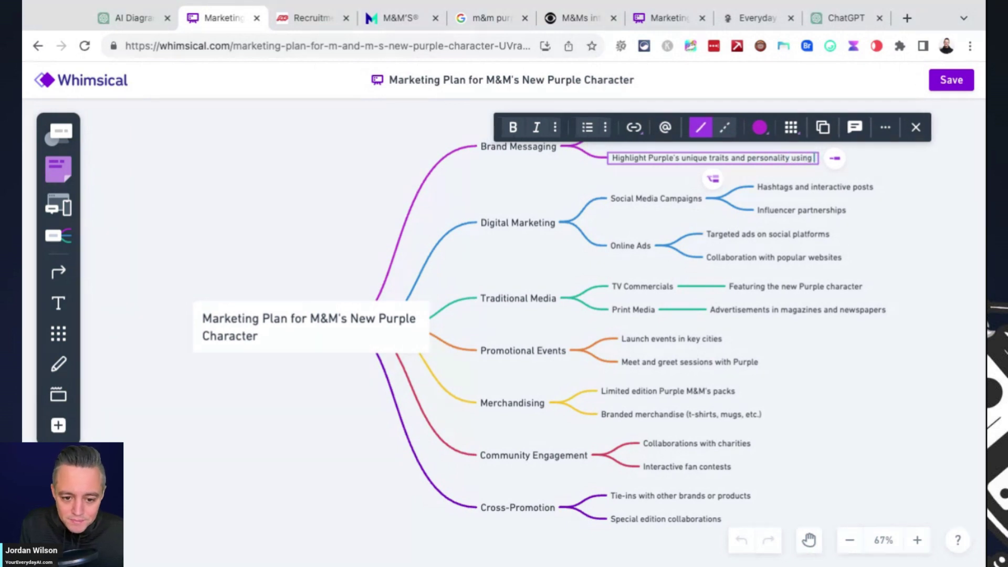
pyautogui.write(' traditiona')
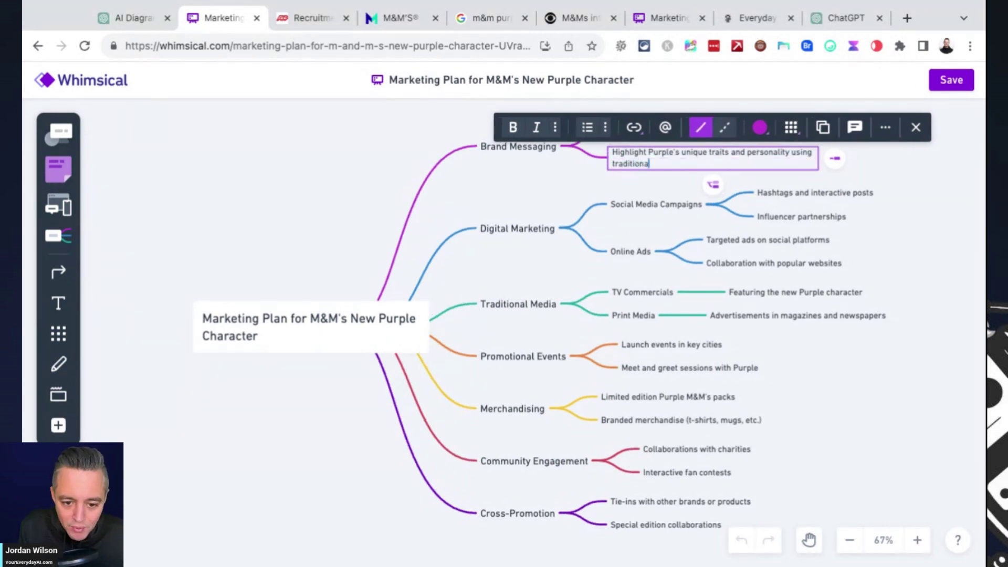
pyautogui.write('l marketing')
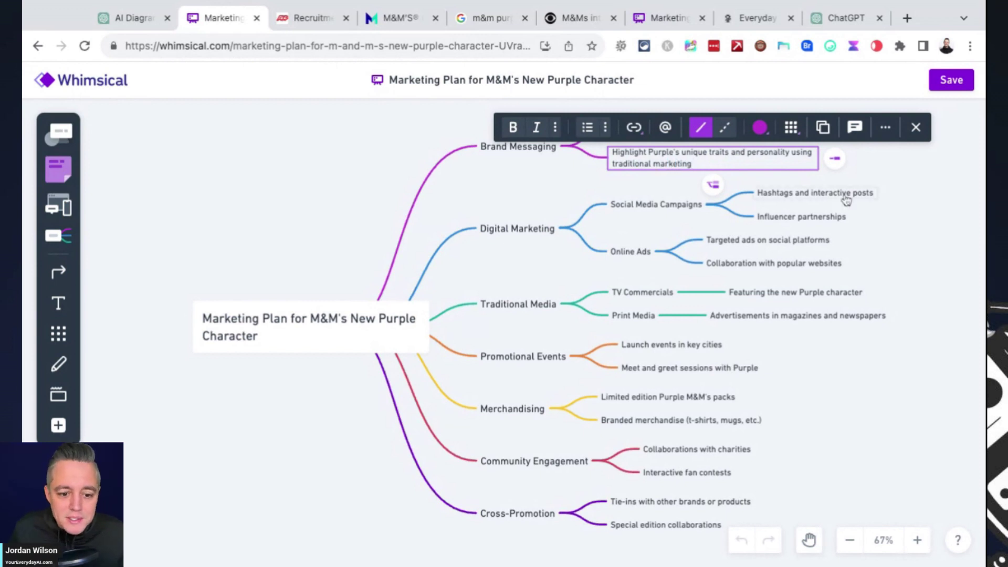
pyautogui.click(912, 292)
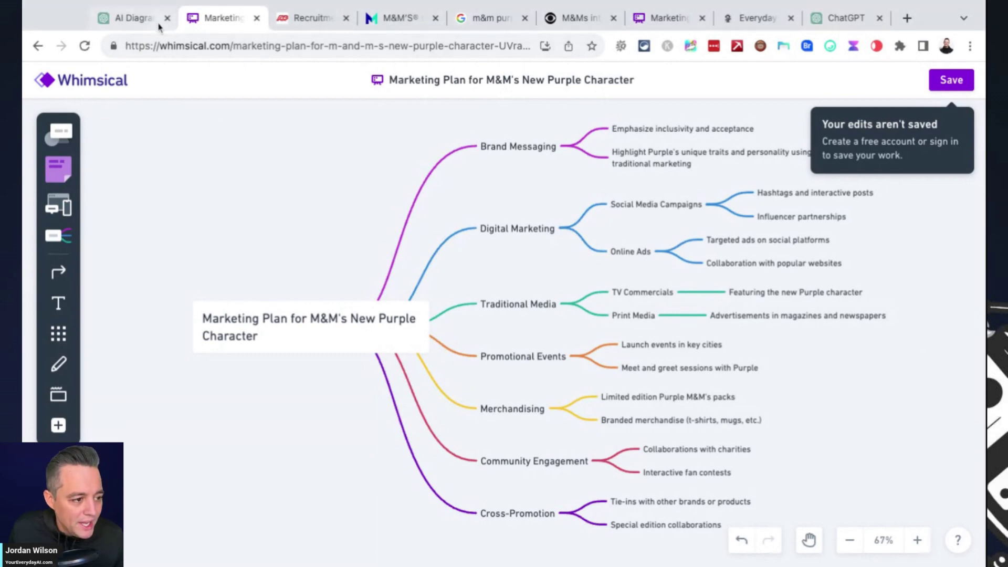
# Step: Back in the AI Diagrams chat, send the job-posting onboarding process-map prompt and highlight its link
pyautogui.click(134, 18)
pyautogui.click(413, 508)
pyautogui.write('Using the webreader plugin, please carefully analyze this job position: https://workforcenow.adp.com/mascsr/default/mdf/recruitment/recruitment.html?cid=ece84035-0eba-43b2-9f14-b6c05a401f53&ccId=19000101_000001&jobId=503252&lang=en_US  then, using the AI dagrams plugin, create a process map for what a new employee onboarding should look like for this employee. Be as specific as possible in the process map in training on skillsets, company policies/priorities, etc.')
pyautogui.press('Return')
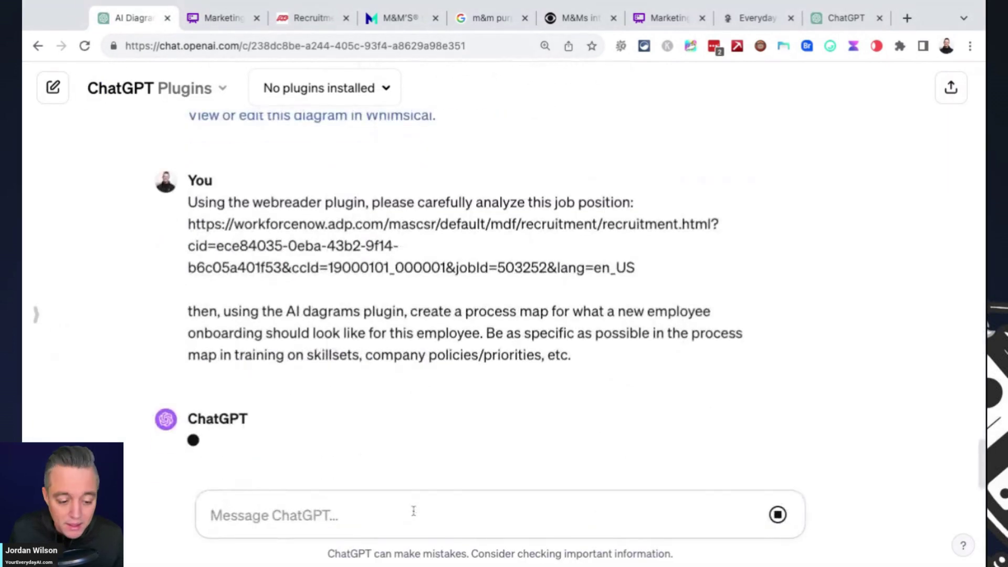
pyautogui.scroll(2, 420, 378)
pyautogui.scroll(2, 434, 351)
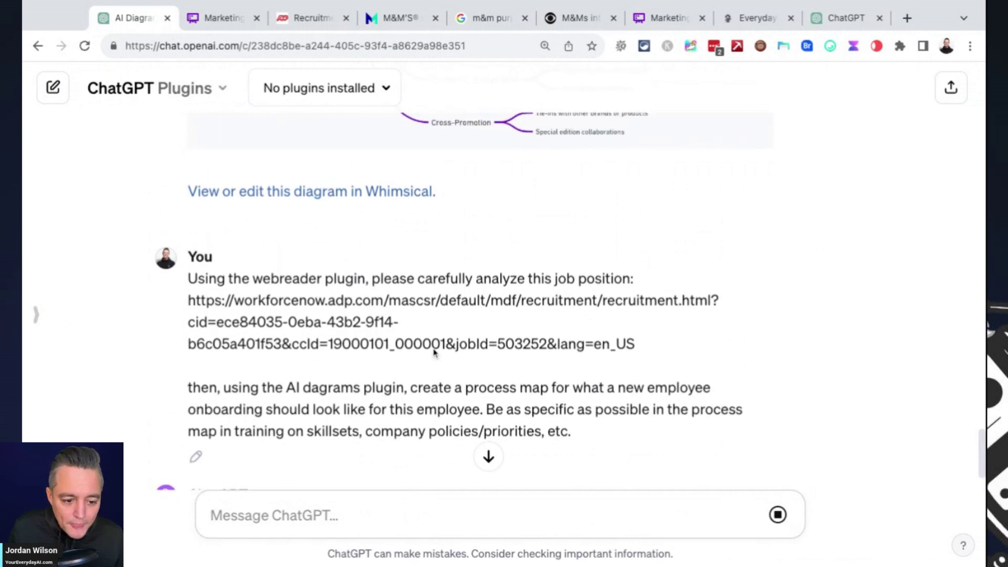
pyautogui.scroll(-1, 433, 352)
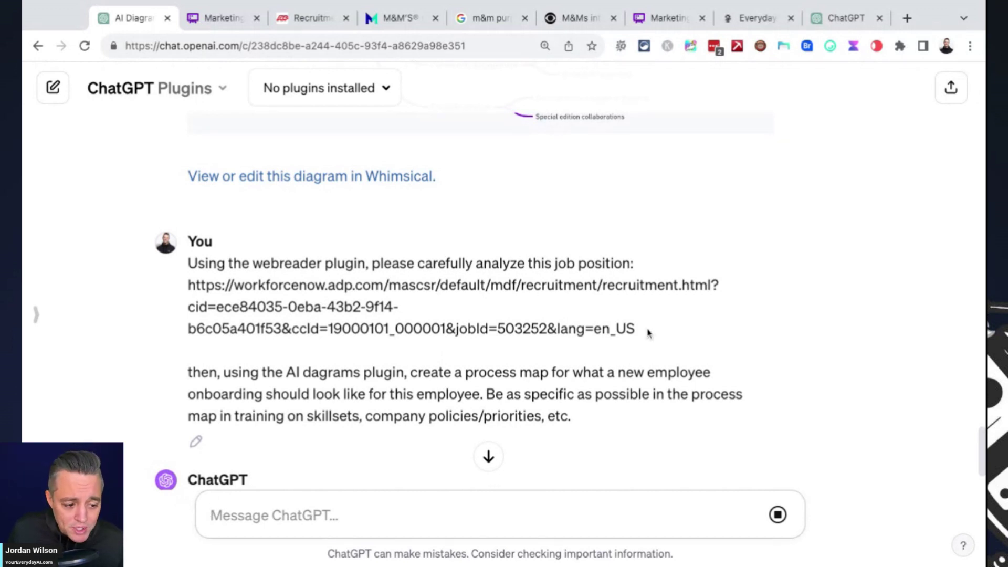
pyautogui.moveTo(647, 332); pyautogui.dragTo(190, 265)
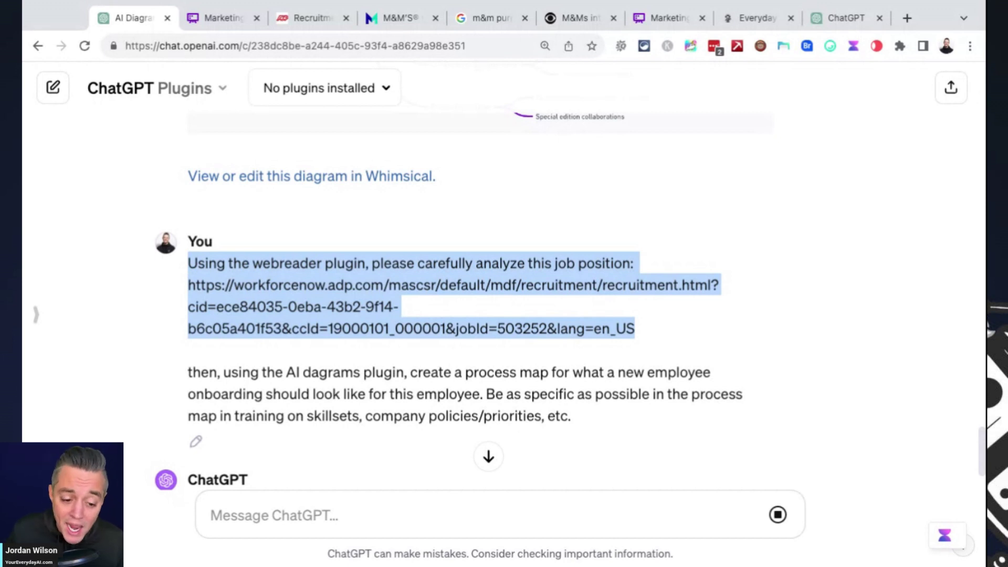
pyautogui.click(302, 300)
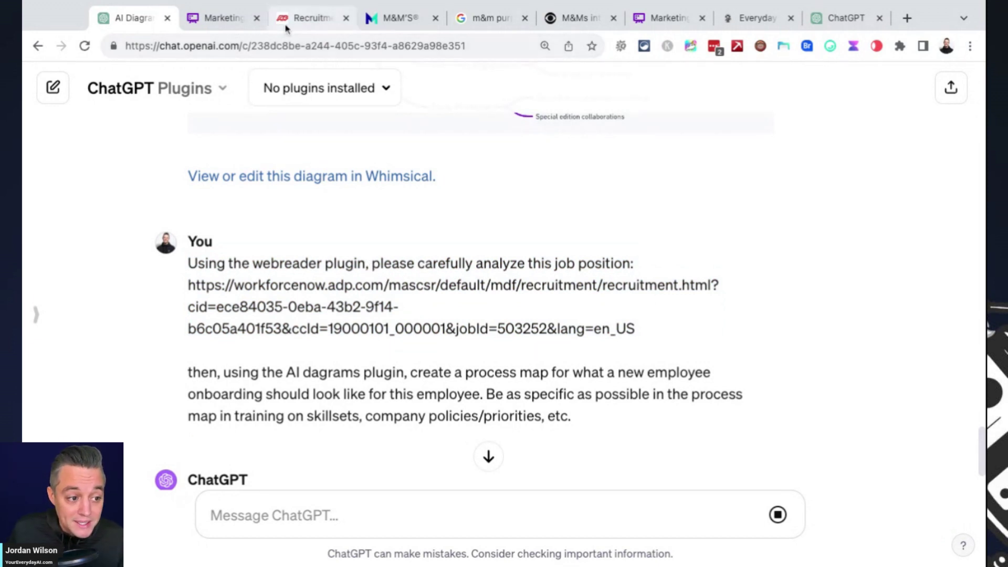
# Step: Review the LRS Sales Manager posting in ADP Workforce Now, highlighting 'Manager', then return to ChatGPT
pyautogui.click(309, 21)
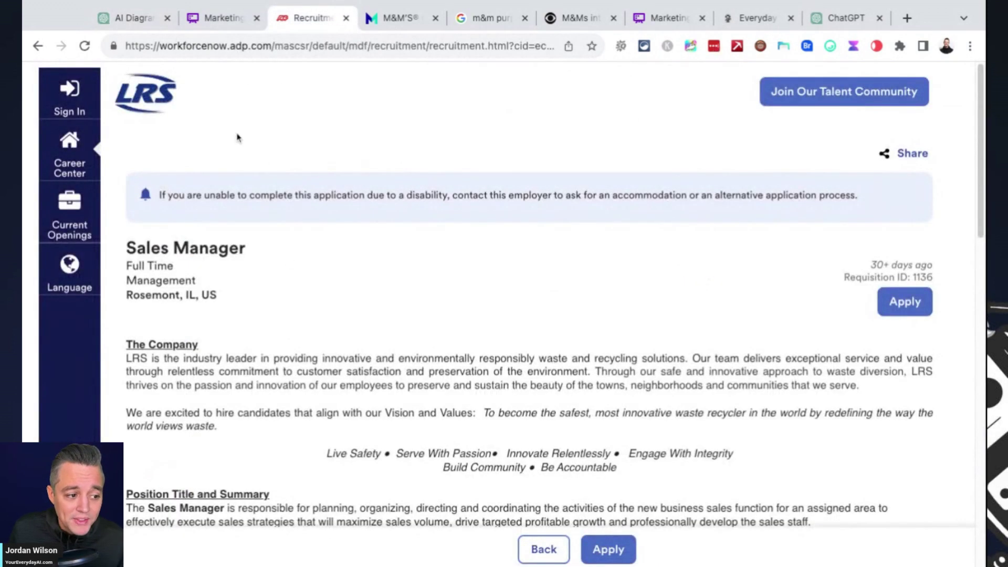
pyautogui.doubleClick(198, 254)
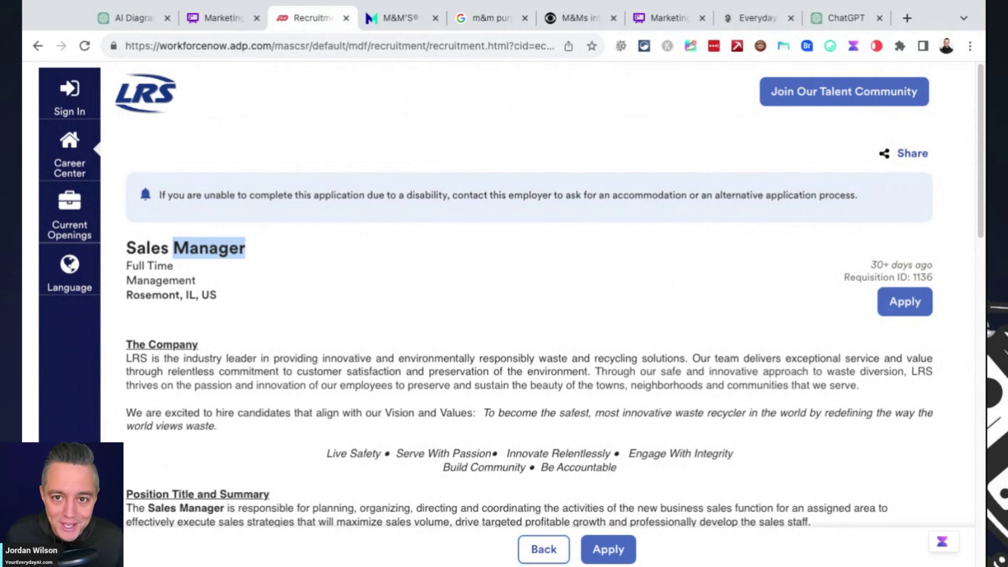
pyautogui.click(327, 334)
pyautogui.scroll(-4, 328, 320)
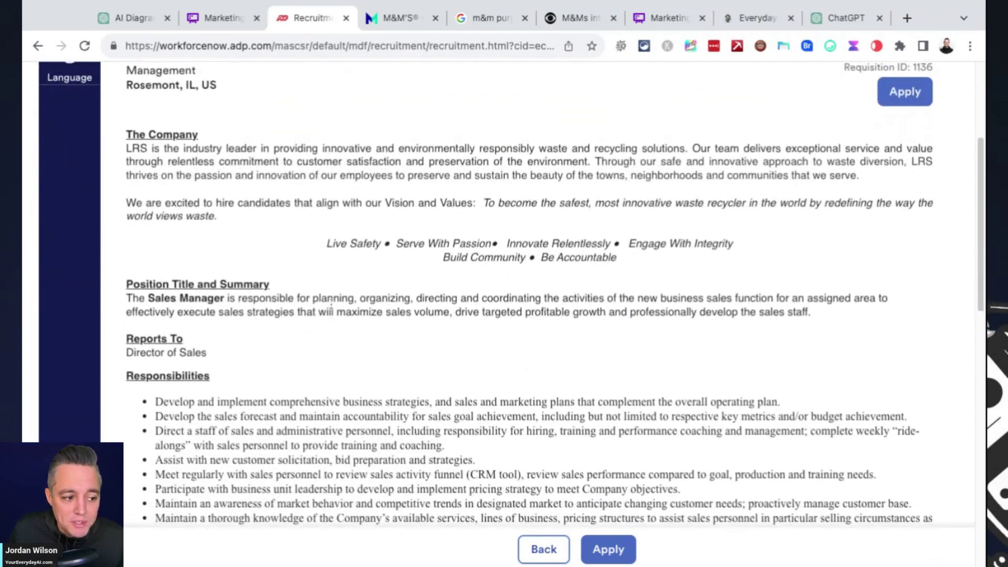
pyautogui.scroll(-5, 331, 304)
pyautogui.scroll(10, 555, 295)
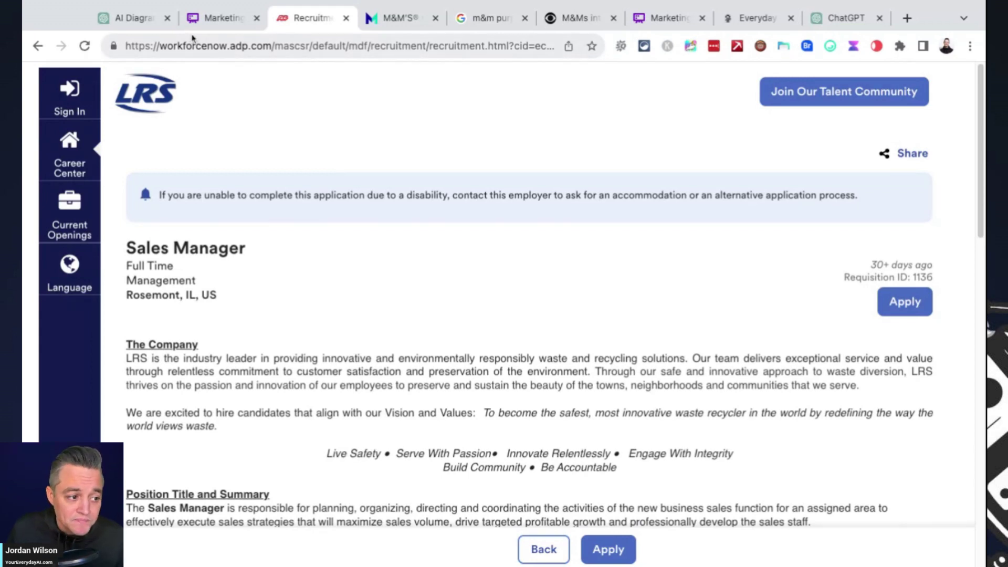
pyautogui.click(141, 22)
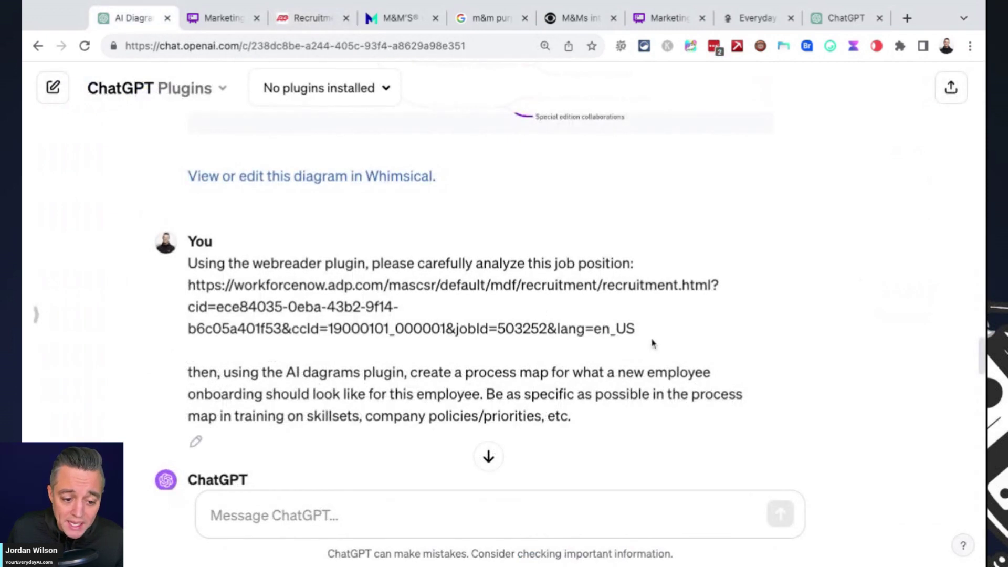
# Step: Highlight the job posting link and the AI diagrams plugin instruction in the onboarding prompt
pyautogui.moveTo(651, 338); pyautogui.dragTo(187, 285)
pyautogui.scroll(-1, 292, 331)
pyautogui.moveTo(292, 331); pyautogui.dragTo(285, 328)
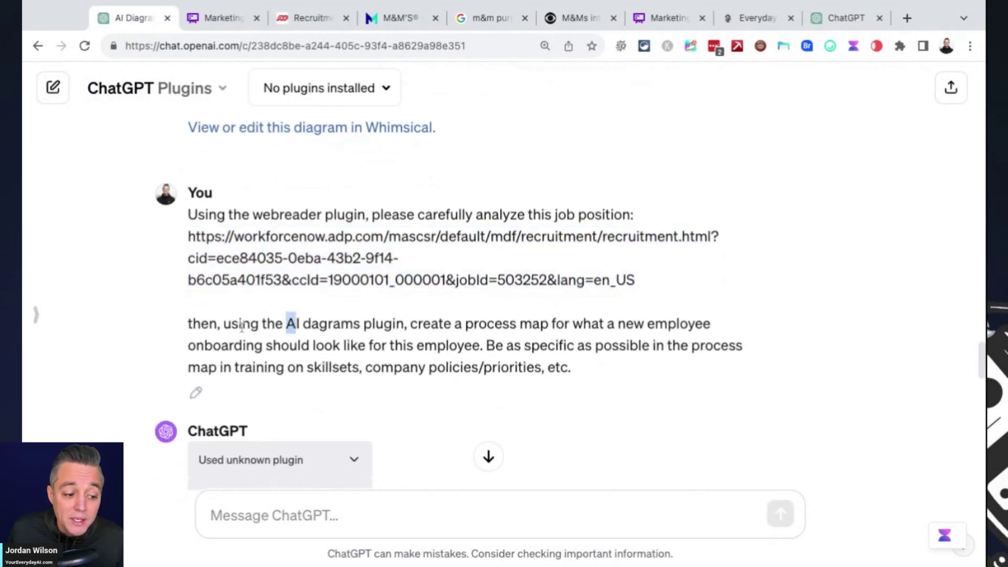
pyautogui.moveTo(230, 325); pyautogui.dragTo(494, 326)
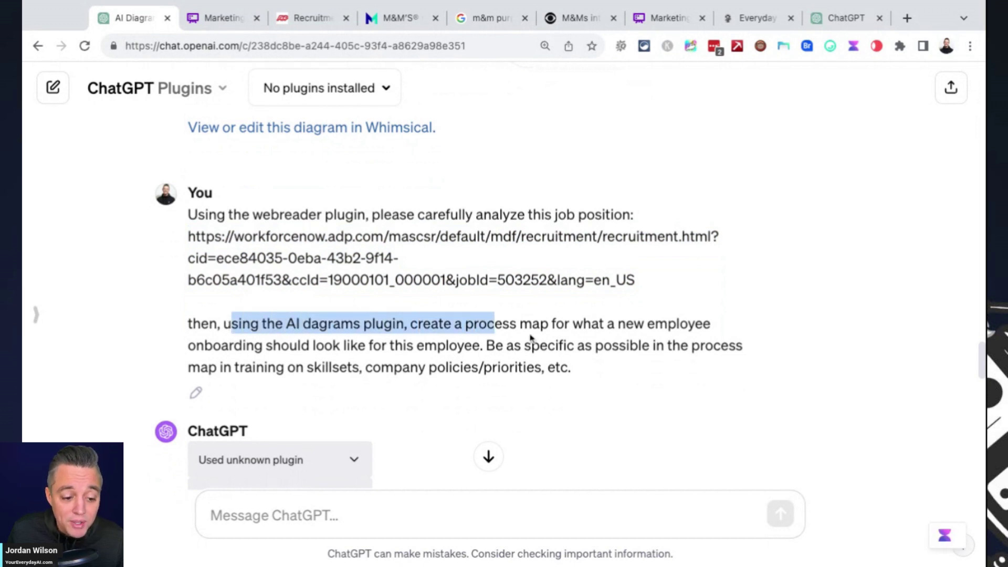
pyautogui.click(535, 331)
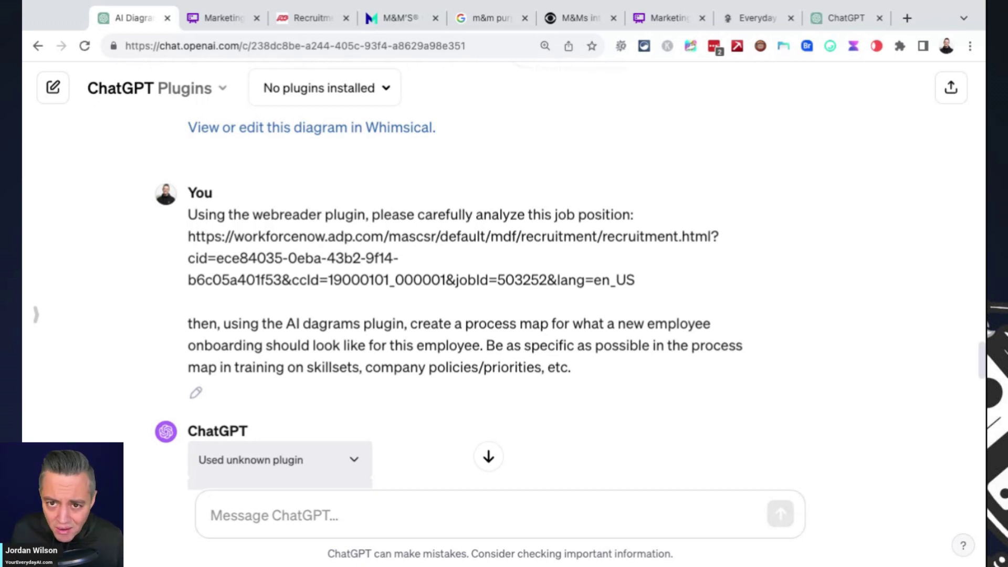
pyautogui.scroll(-10, 532, 248)
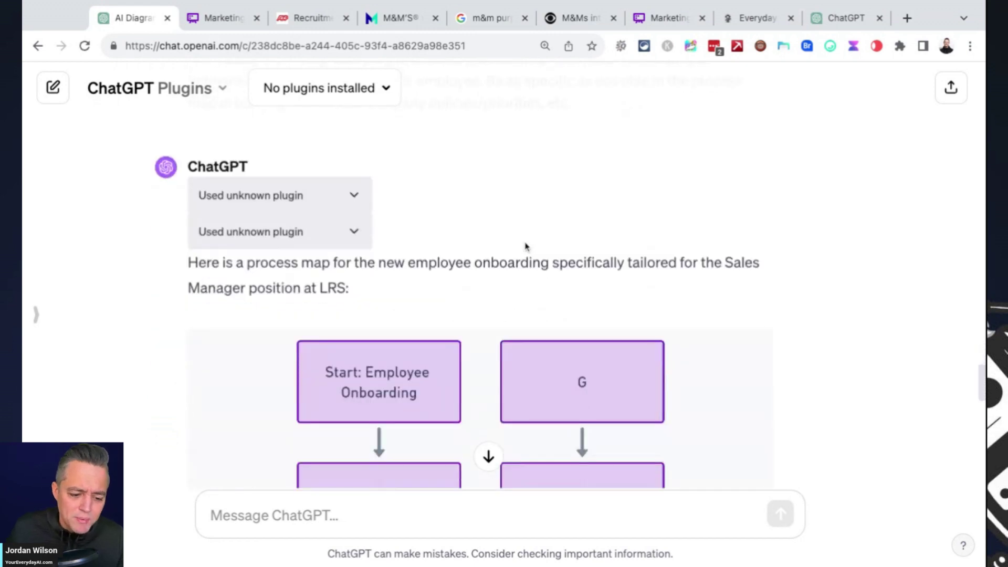
pyautogui.scroll(-1, 734, 240)
pyautogui.scroll(2, 735, 241)
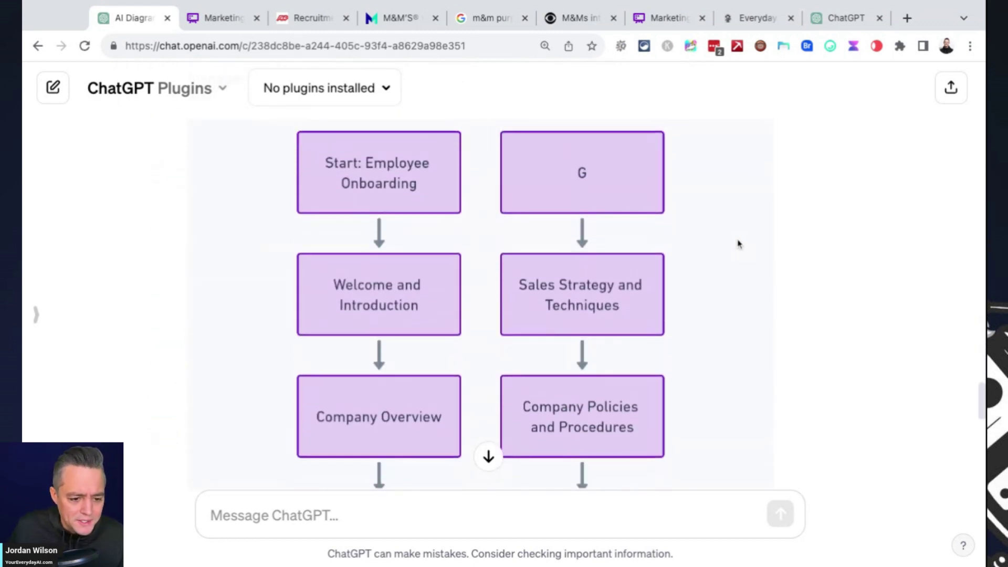
pyautogui.scroll(-1, 583, 249)
pyautogui.scroll(-1, 382, 304)
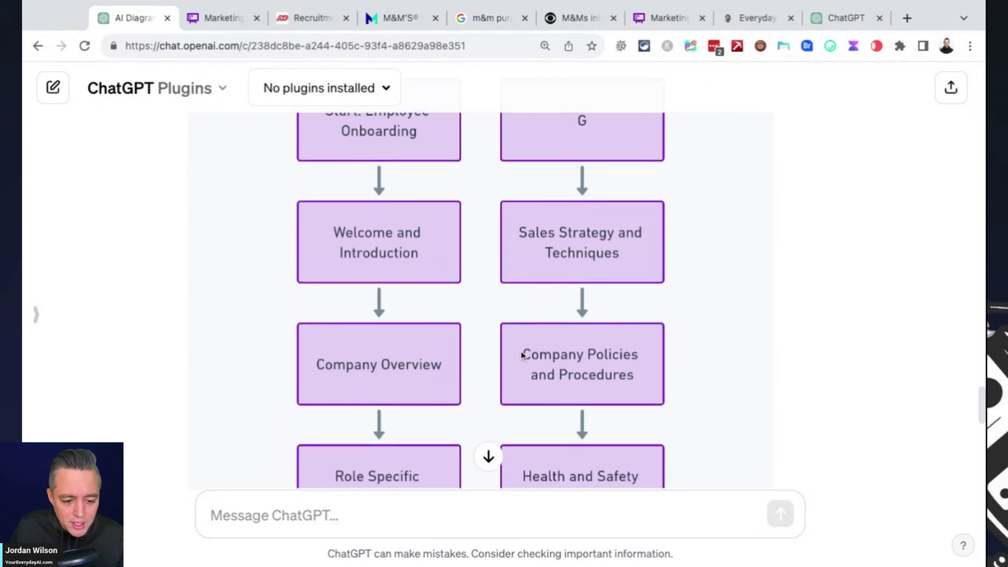
pyautogui.scroll(-2, 606, 260)
pyautogui.scroll(-1, 575, 262)
# Step: Edit the earlier prompt, adding 'Please make this as detailed as possible, including categories of learning, setting KP…'
pyautogui.scroll(-12, 576, 263)
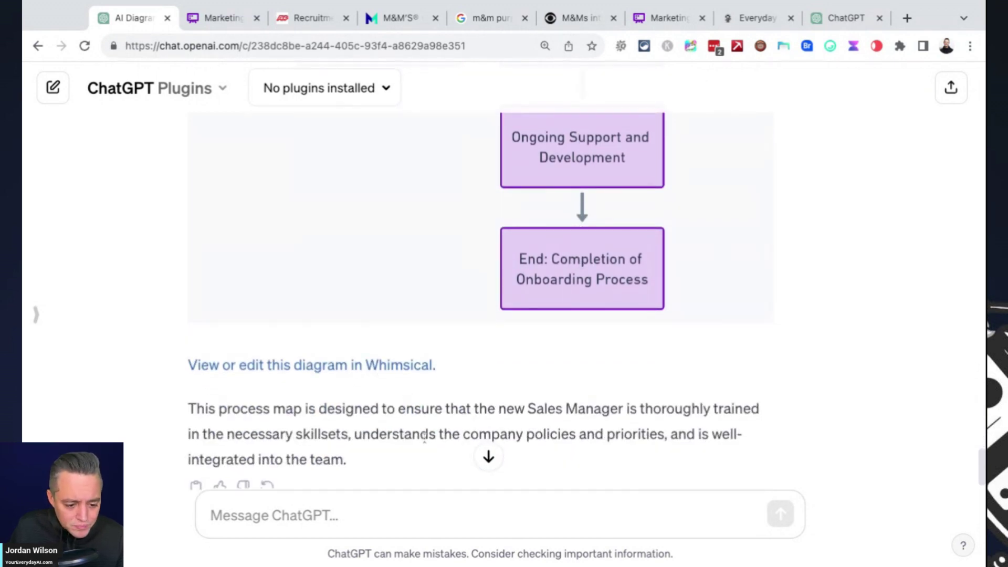
pyautogui.scroll(15, 423, 435)
pyautogui.scroll(3, 425, 435)
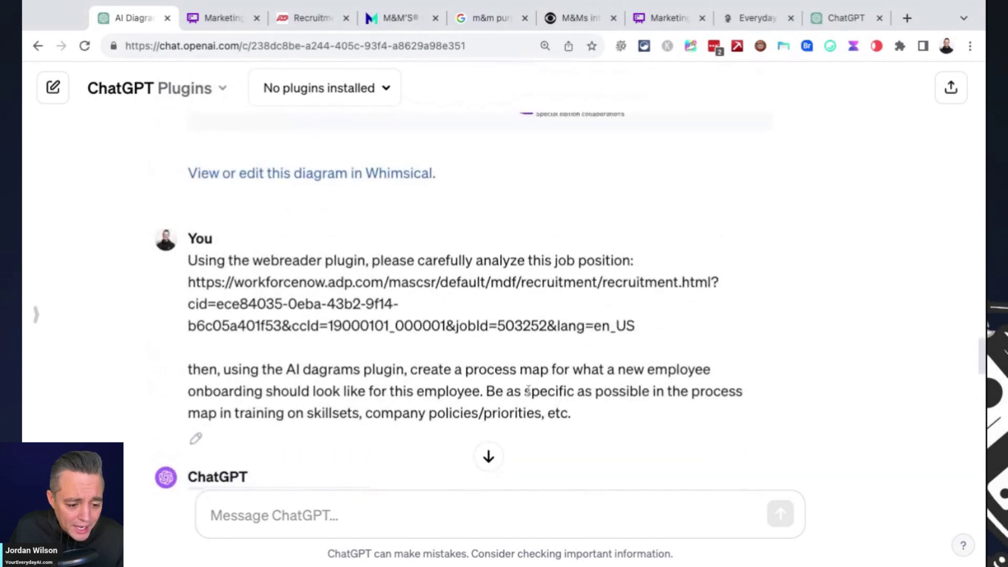
pyautogui.scroll(-1, 344, 315)
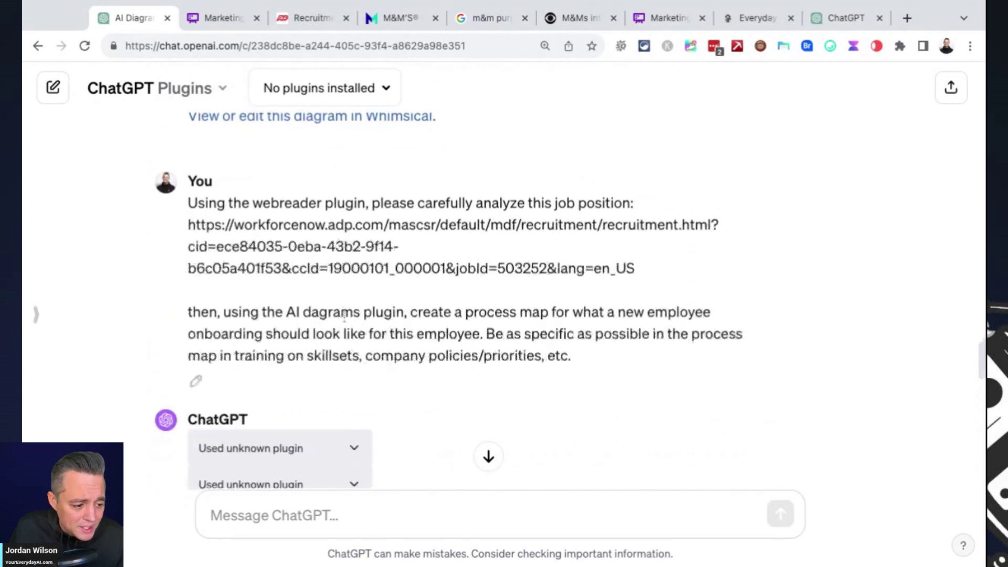
pyautogui.click(196, 382)
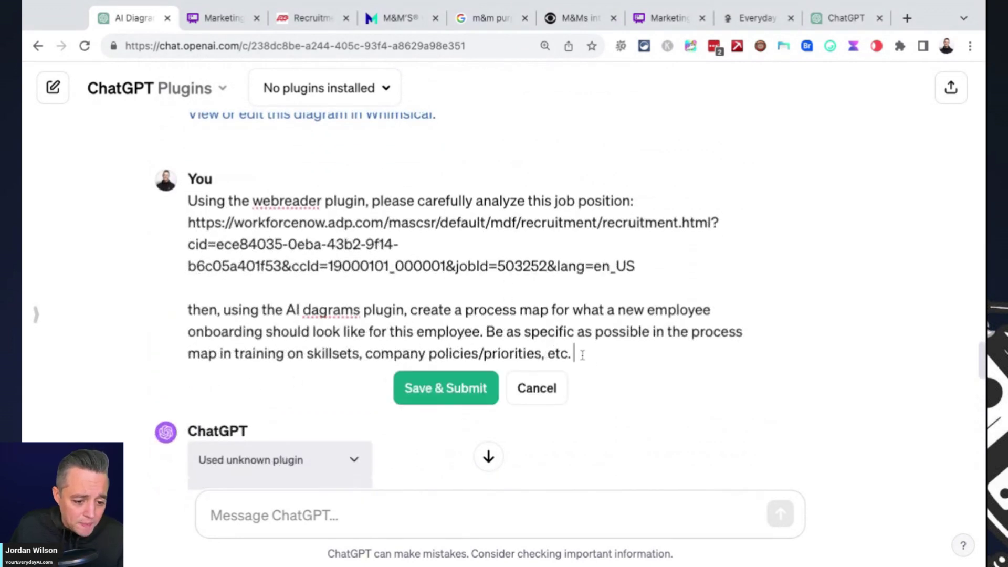
pyautogui.press('Return')
pyautogui.press('Return')
pyautogui.write('Pe')
pyautogui.press('BackSpace')
pyautogui.write('lease make this ')
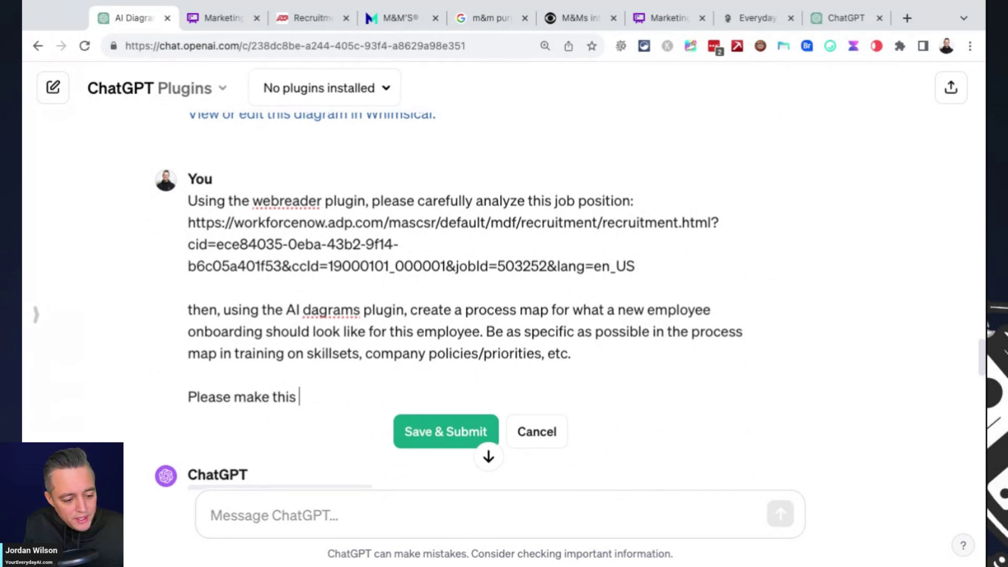
pyautogui.write('as detailed as p')
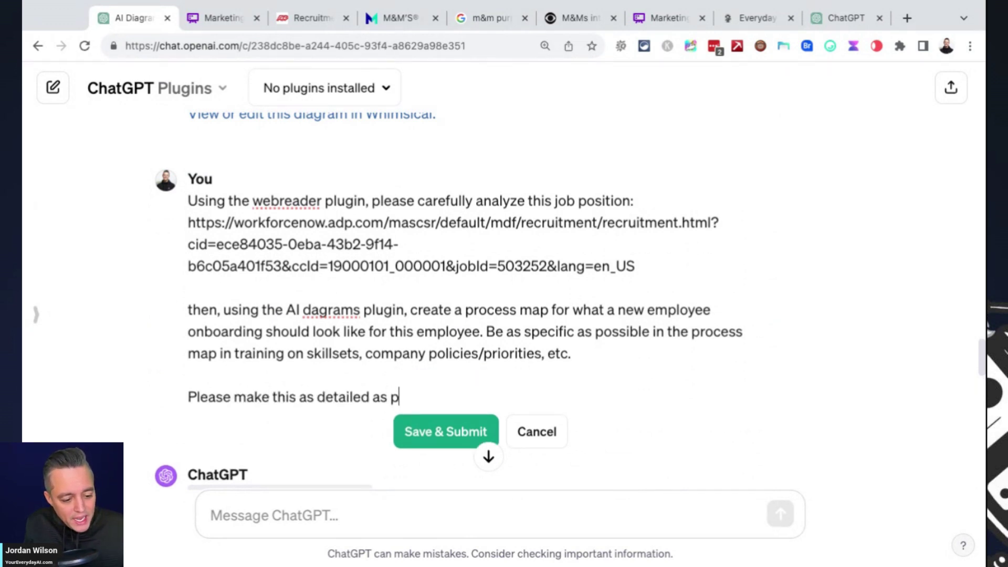
pyautogui.write('ossible, including ')
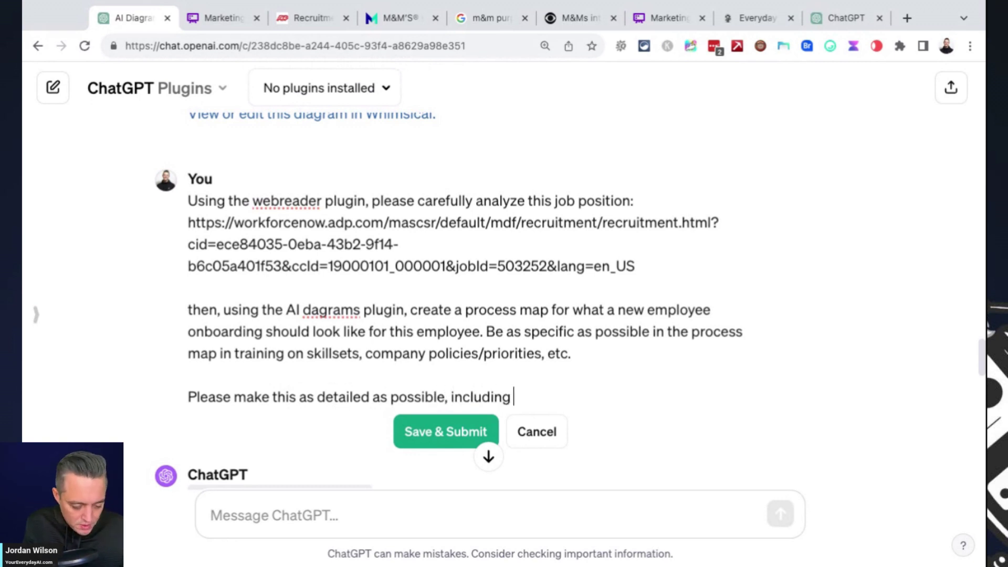
pyautogui.write('categories of lear')
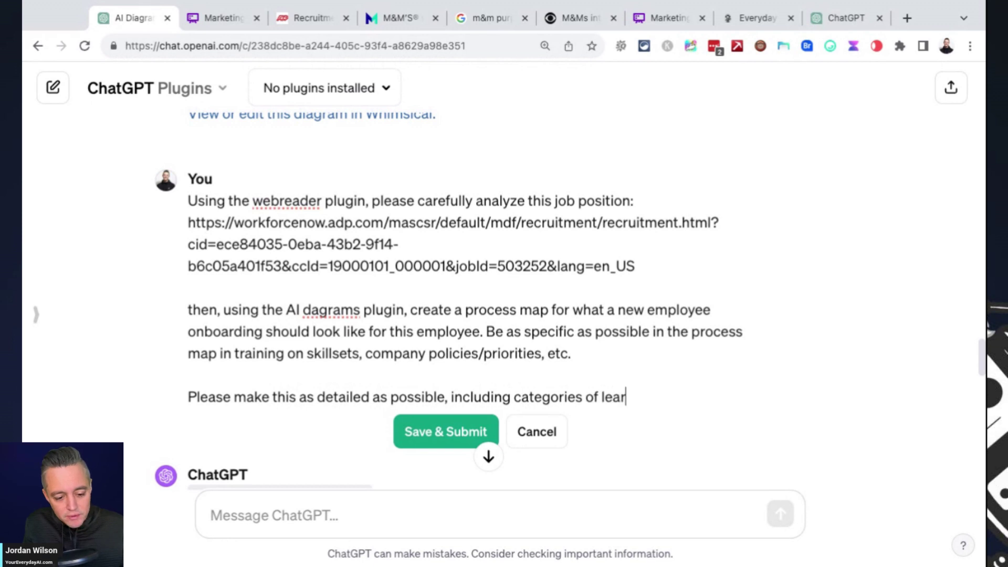
pyautogui.write('ning, setting KPIs, work')
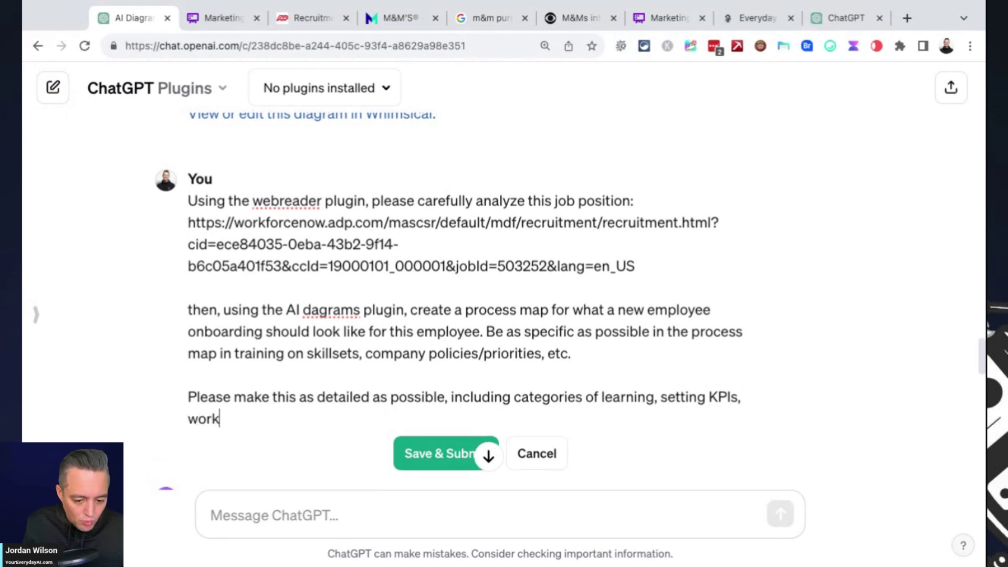
pyautogui.write('ing w/ other departments, etc.')
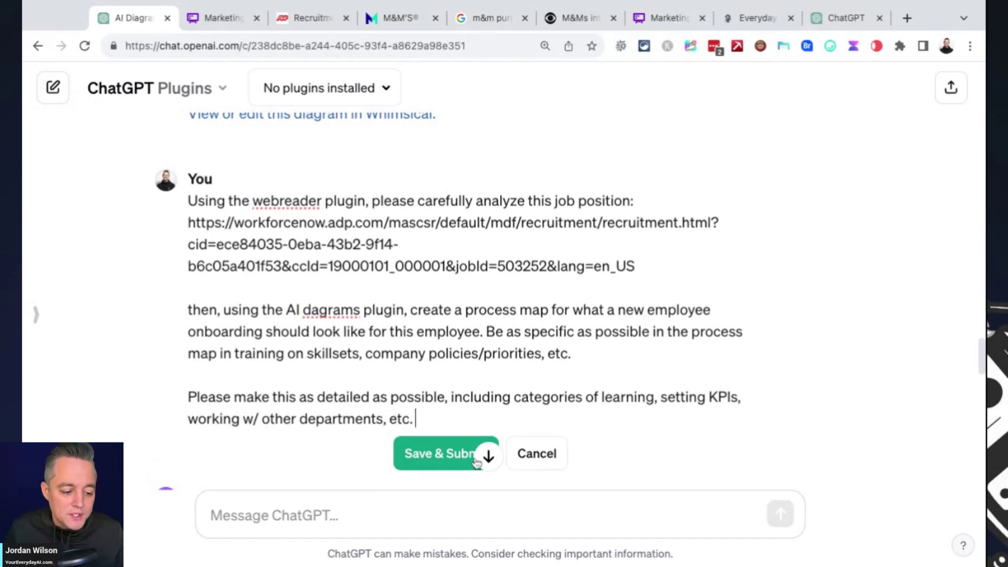
# Step: Save and submit the revised onboarding prompt, browsing earlier messages while the reply generates
pyautogui.click(464, 454)
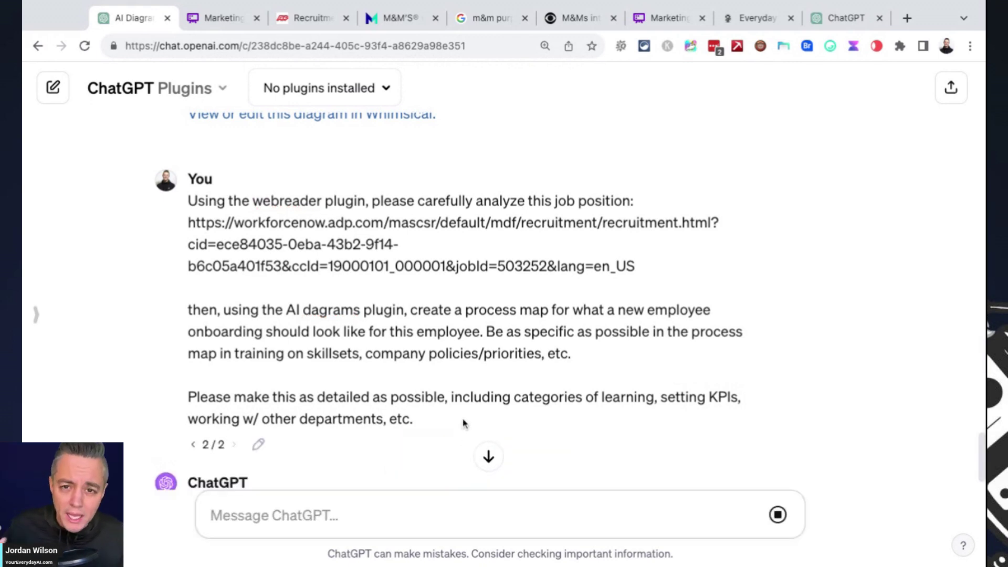
pyautogui.scroll(10, 549, 349)
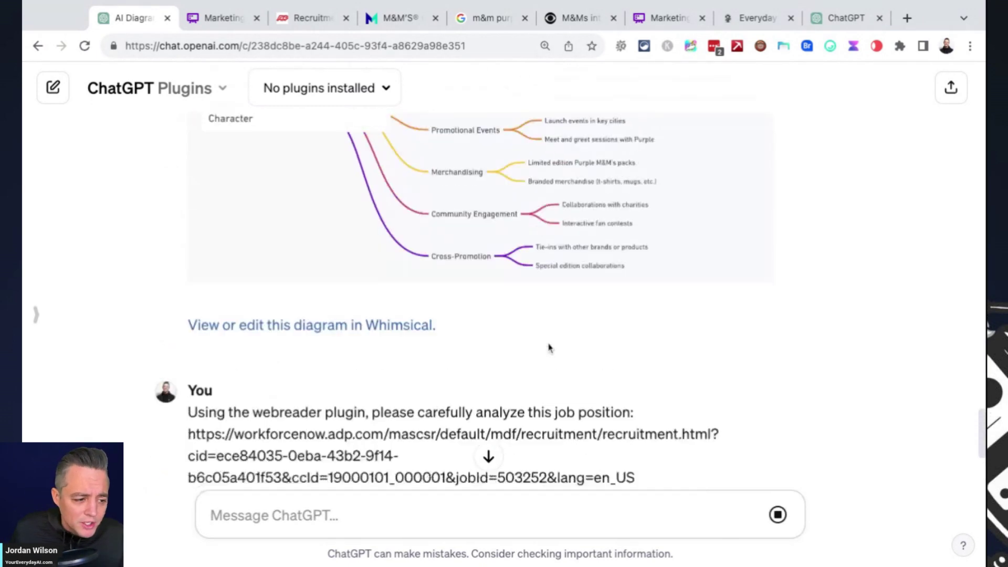
pyautogui.scroll(8, 549, 350)
pyautogui.scroll(-2, 553, 344)
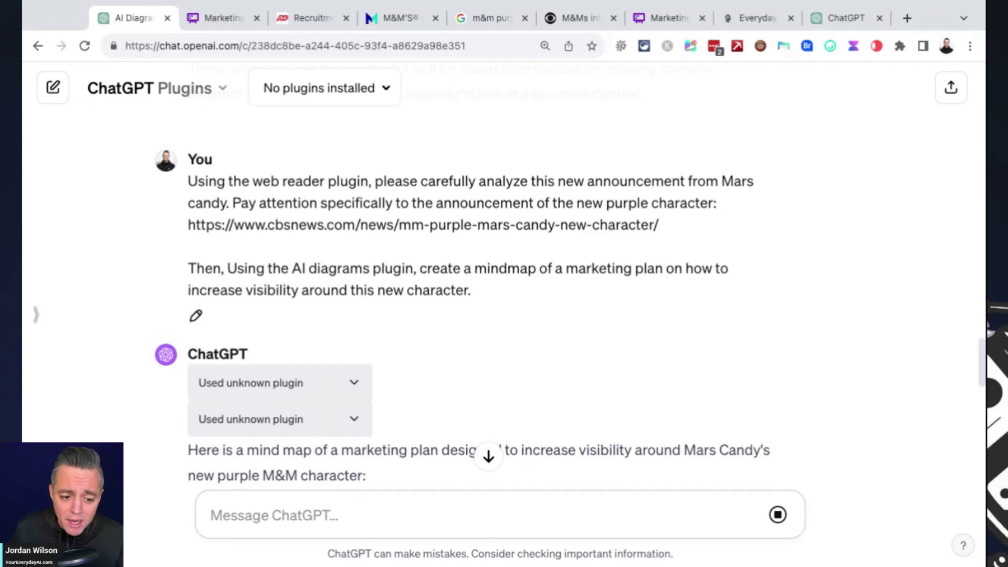
pyautogui.scroll(20, 265, 347)
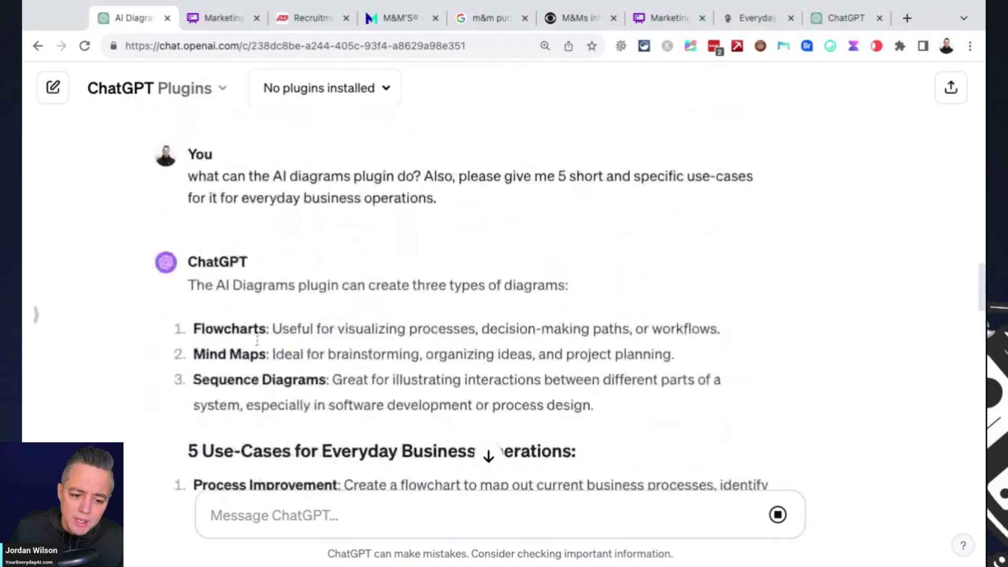
pyautogui.scroll(7, 265, 346)
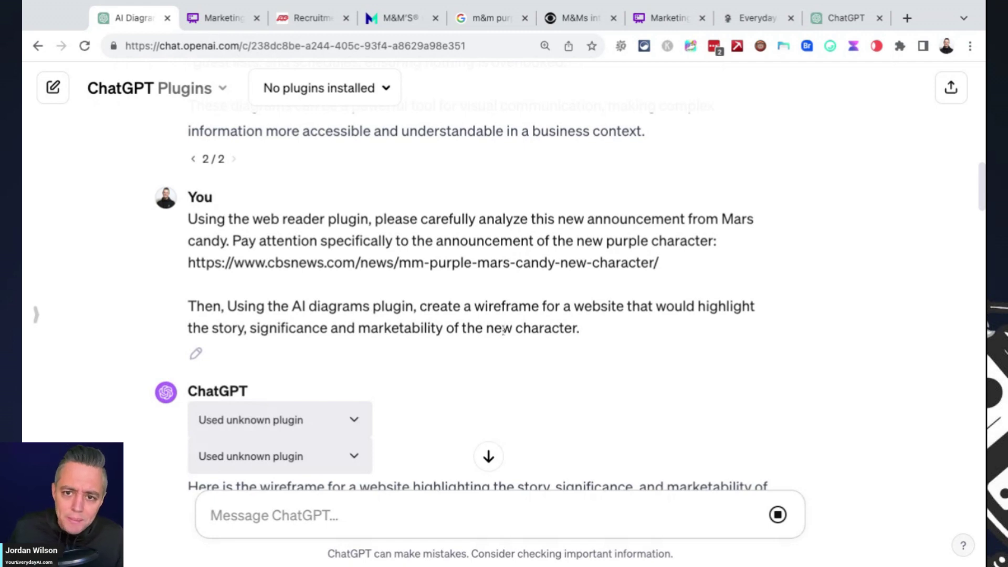
# Step: Scroll between the earlier website wireframe and the onboarding reply until the process map finishes
pyautogui.scroll(-7, 525, 325)
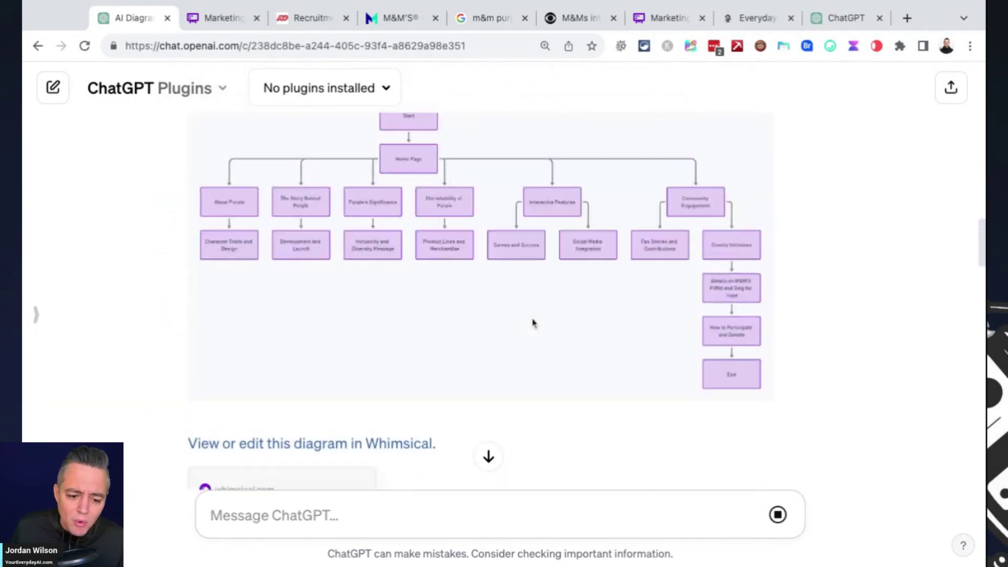
pyautogui.scroll(1, 532, 322)
pyautogui.scroll(-1, 543, 322)
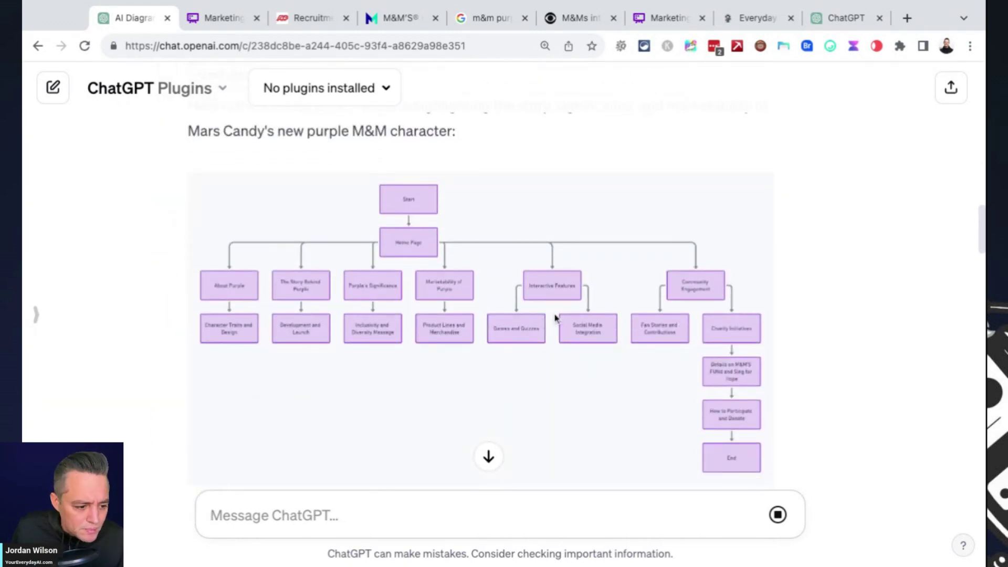
pyautogui.scroll(-20, 556, 318)
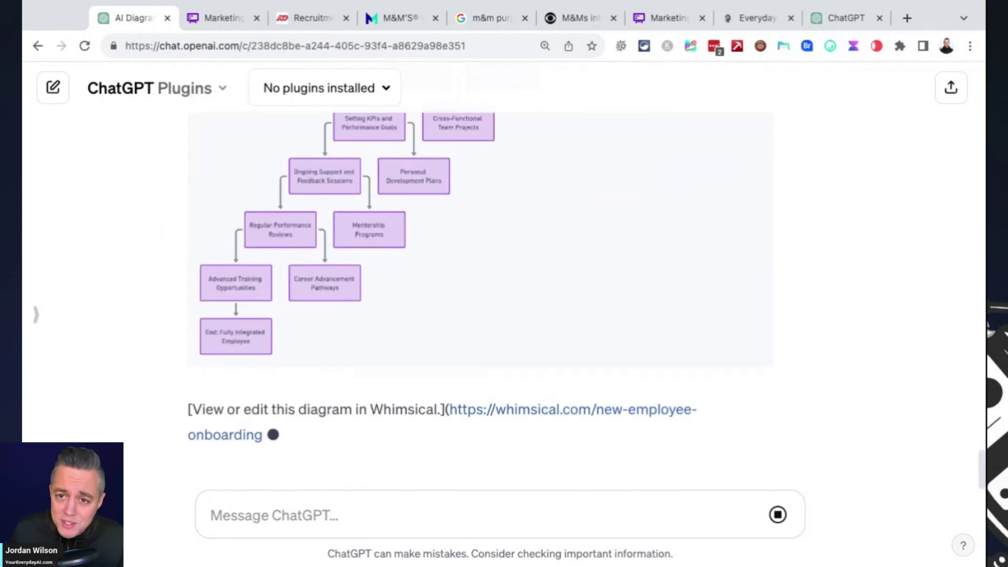
# Step: Review the onboarding flowchart, then open it via the 'View or edit this diagram in Whimsical' link
pyautogui.scroll(3, 480, 300)
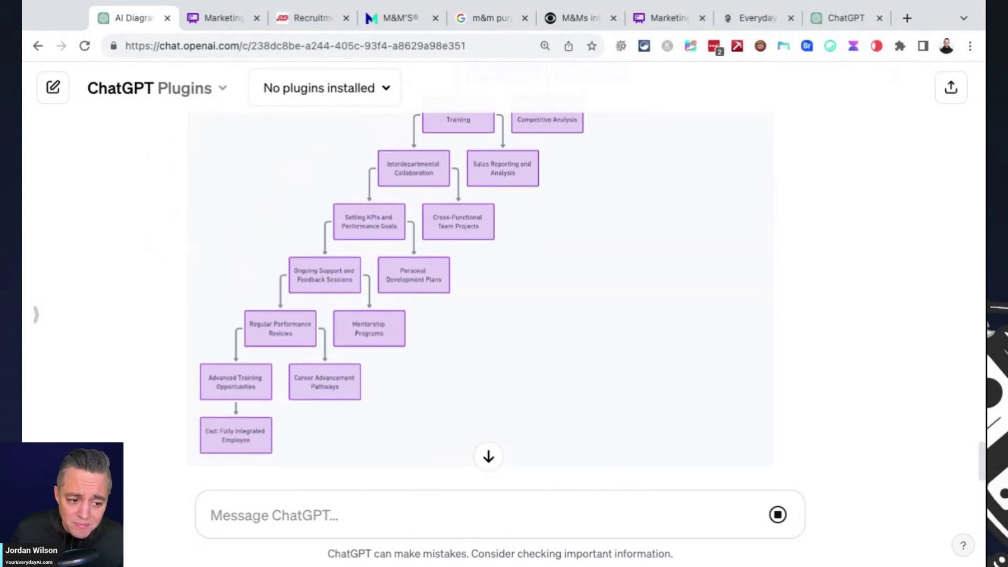
pyautogui.scroll(8, 480, 299)
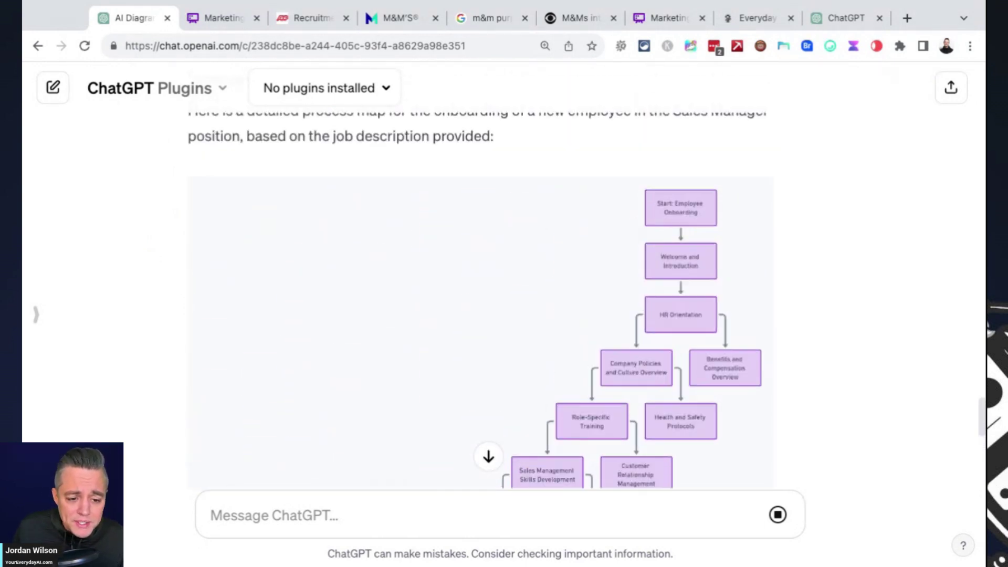
pyautogui.scroll(-2, 722, 301)
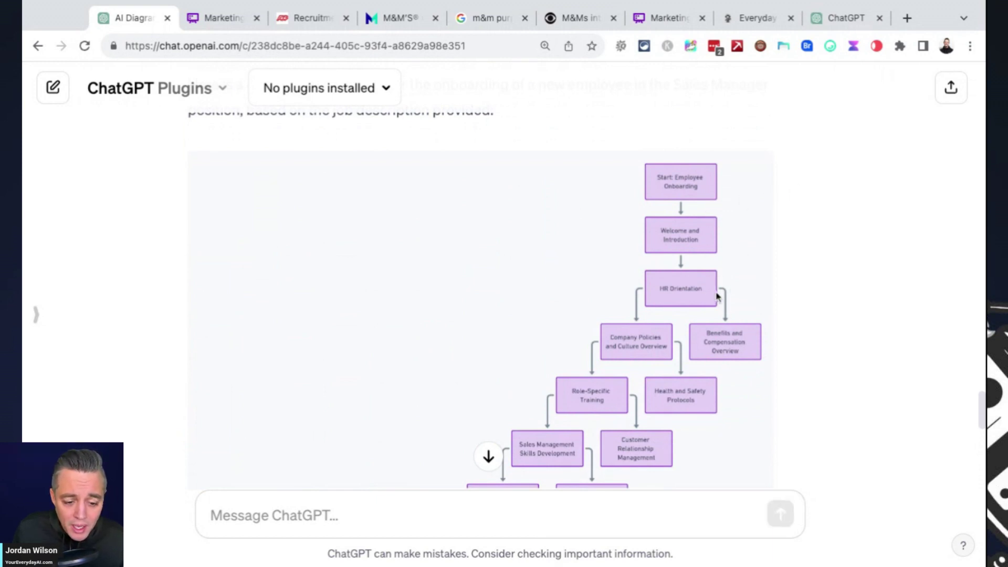
pyautogui.scroll(-1, 717, 297)
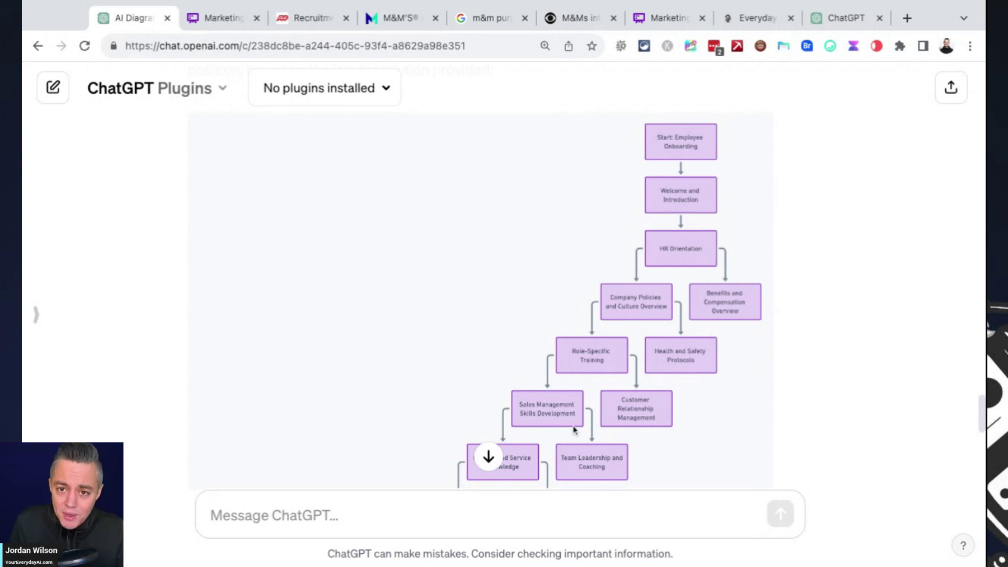
pyautogui.scroll(-8, 616, 432)
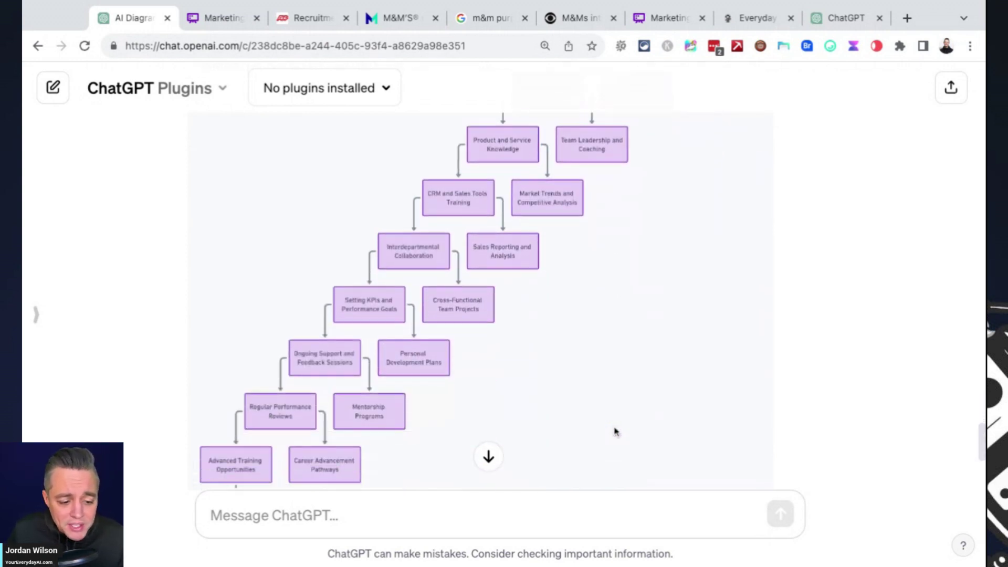
pyautogui.scroll(3, 615, 430)
pyautogui.scroll(-6, 615, 430)
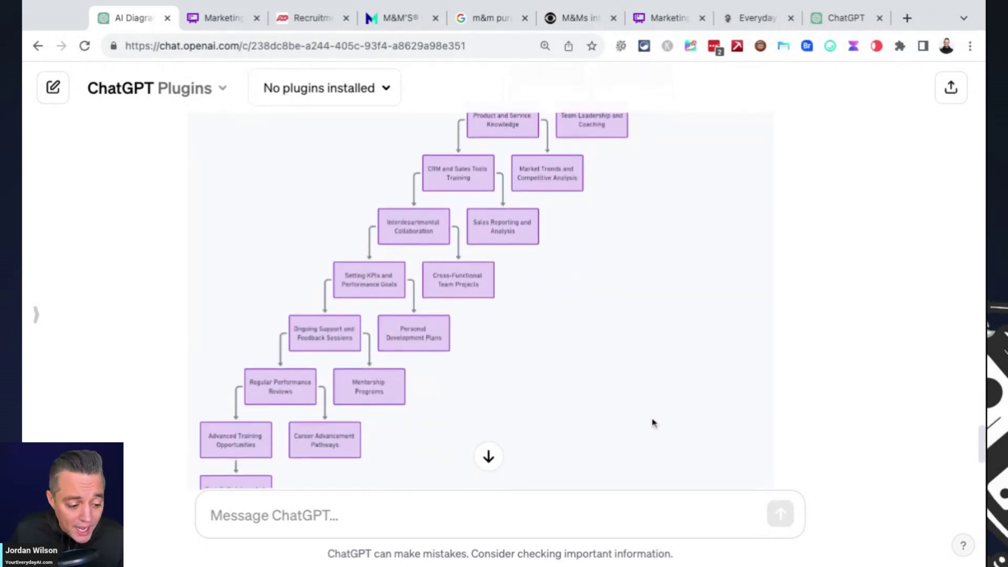
pyautogui.click(367, 367)
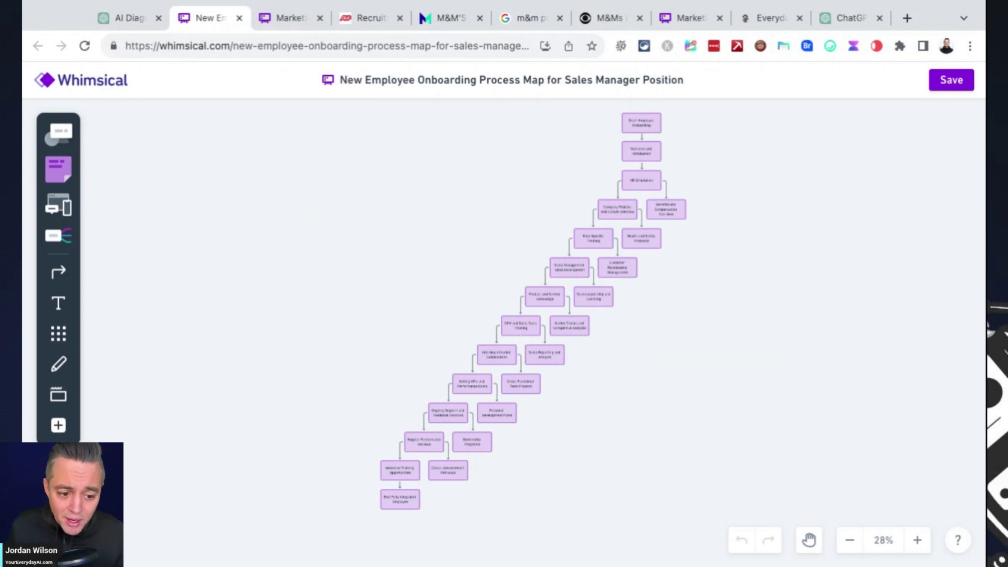
# Step: Select and edit the Company Policies node's text in Whimsical, then switch to the new ChatGPT chat
pyautogui.click(619, 213)
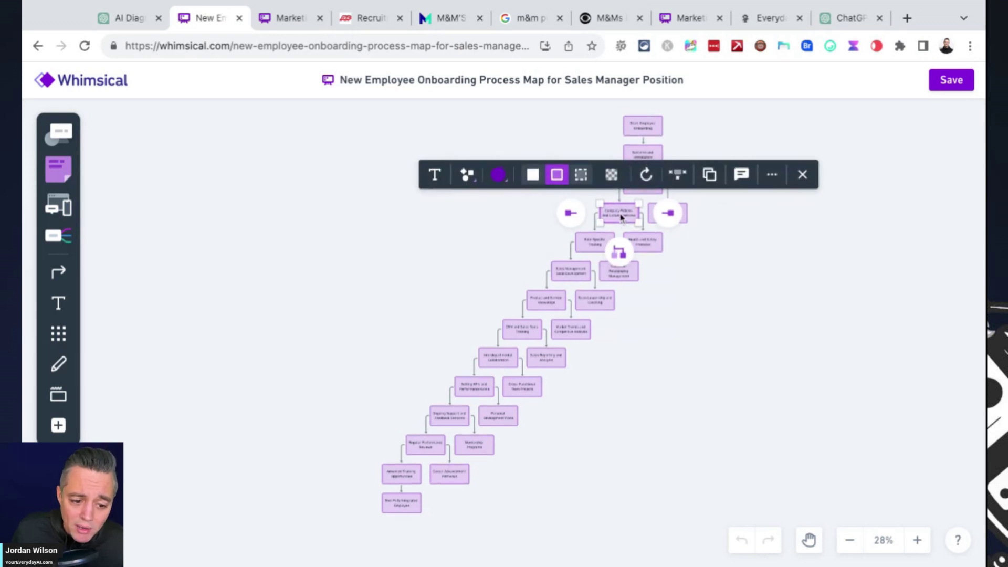
pyautogui.click(620, 215)
pyautogui.moveTo(620, 215); pyautogui.dragTo(626, 223)
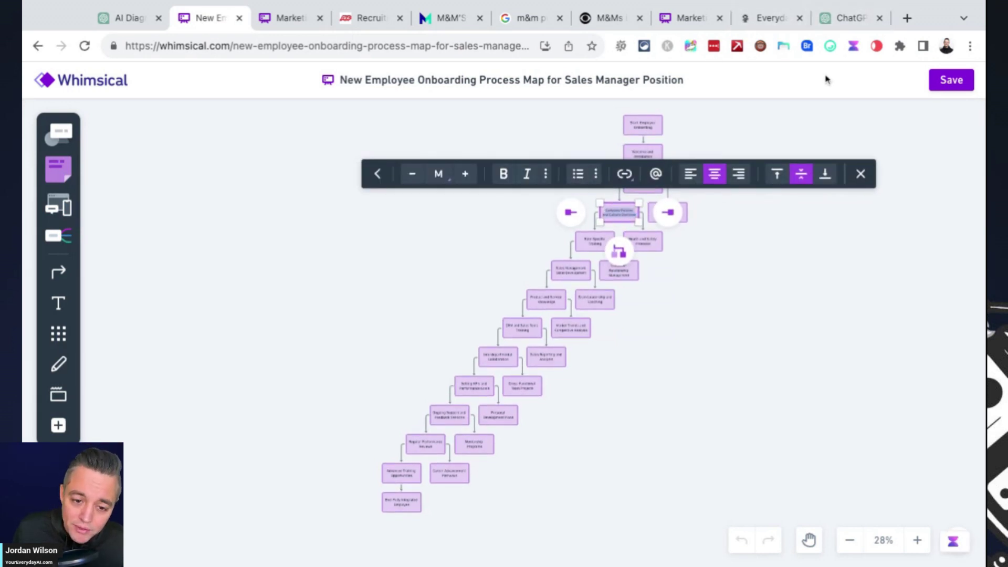
pyautogui.click(852, 19)
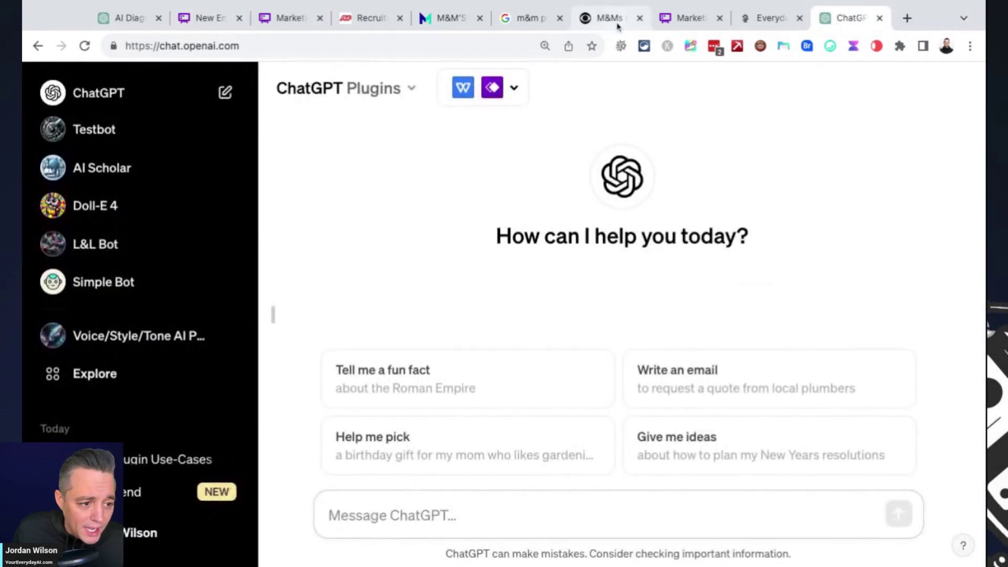
# Step: Revisit the onboarding process map in the AI Diagrams chat, then switch to the Everyday AI website
pyautogui.click(142, 20)
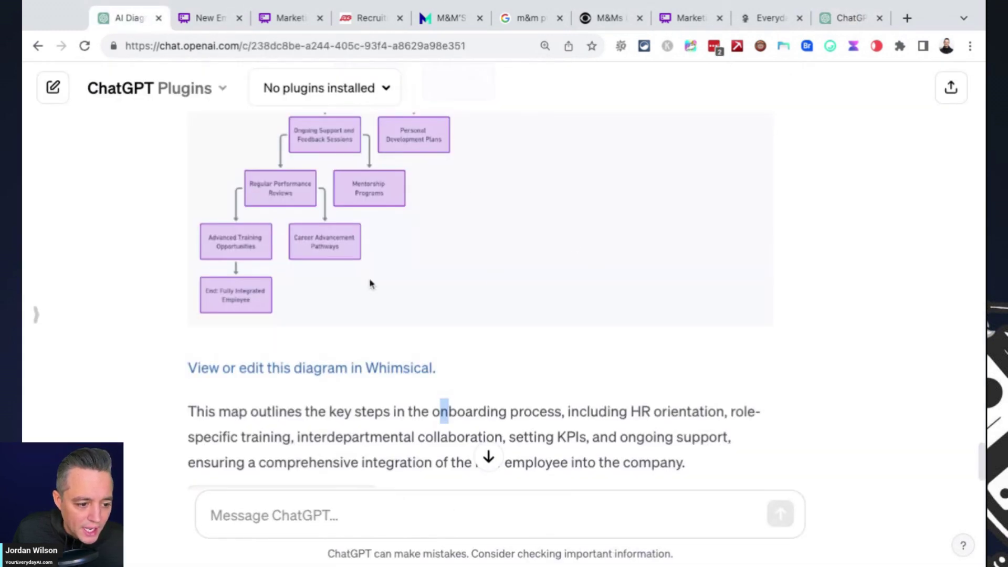
pyautogui.scroll(5, 344, 200)
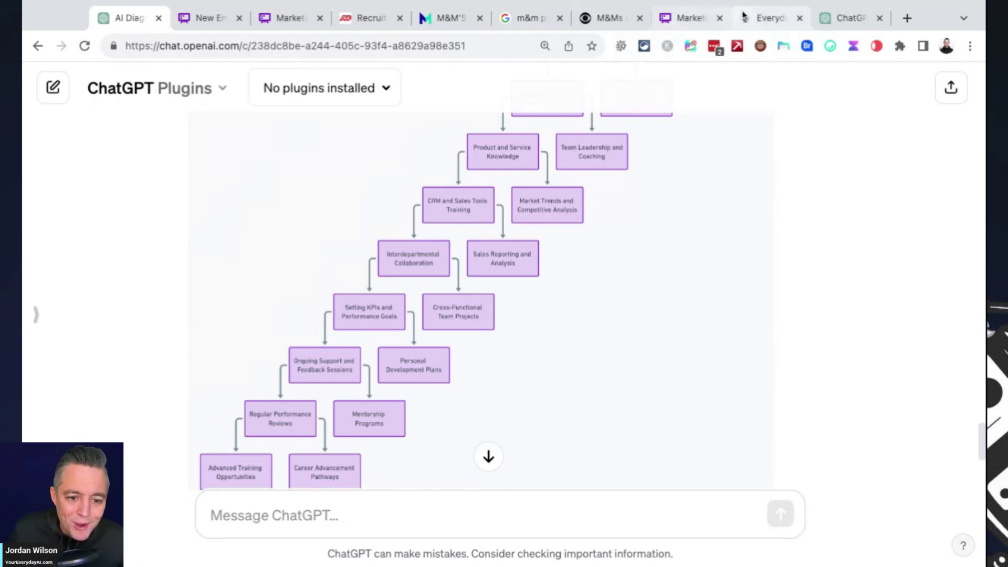
pyautogui.click(770, 18)
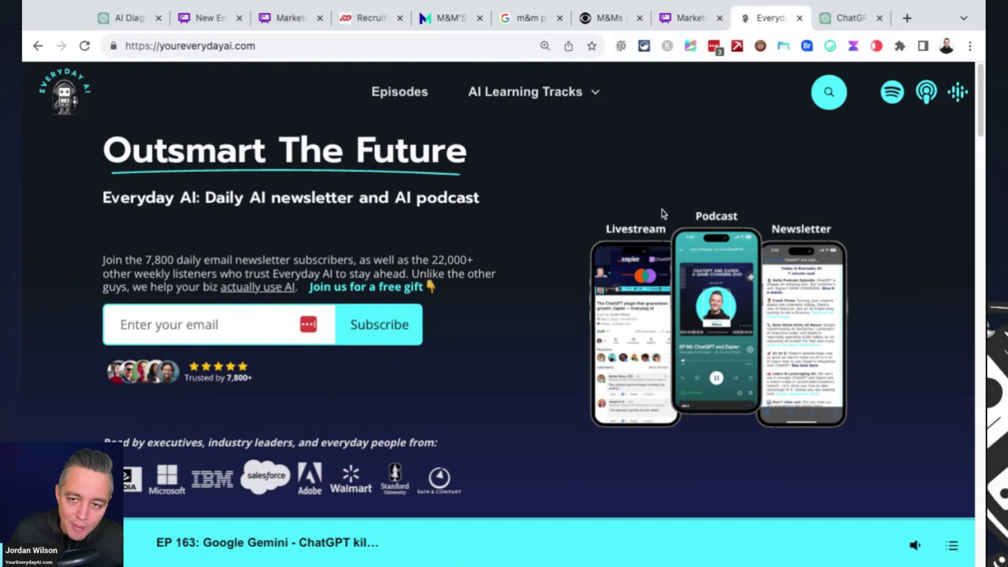